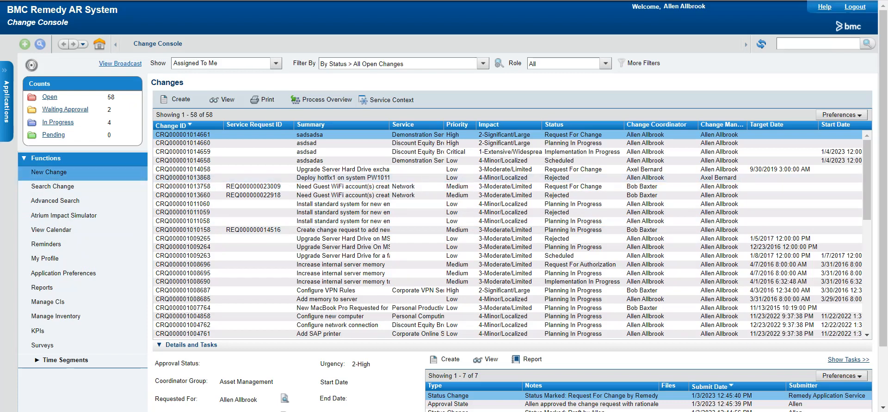
Step: Open the Application Administration Console from the list of applications
left_click(7, 104)
mouse_move(41, 113)
mouse_move(42, 127)
mouse_move(42, 142)
left_click(179, 142)
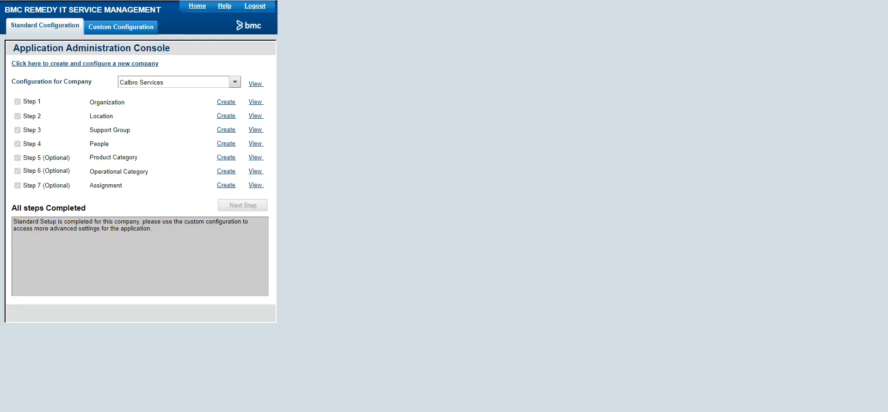
Step: Open Approval Process Configuration from the custom configuration settings under Foundation > Advanced Options
left_click(121, 27)
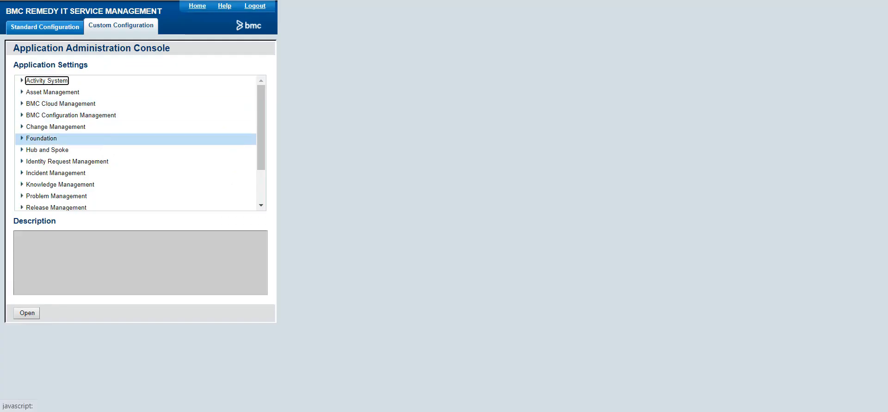
scroll(139, 137, "down", 2)
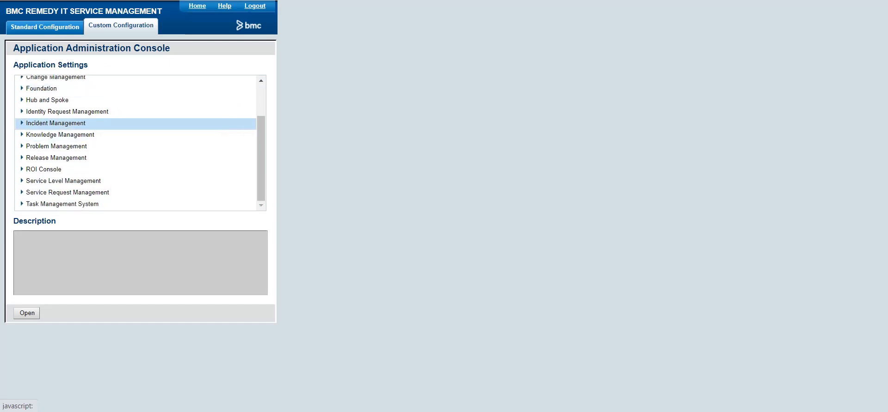
left_click(42, 88)
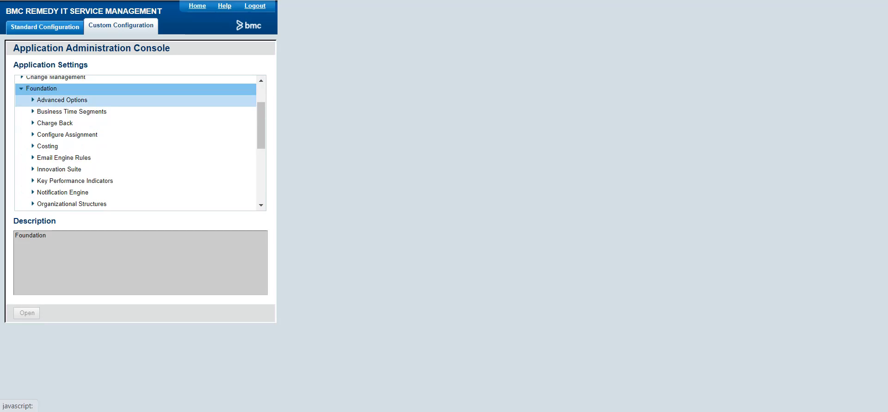
left_click(33, 100)
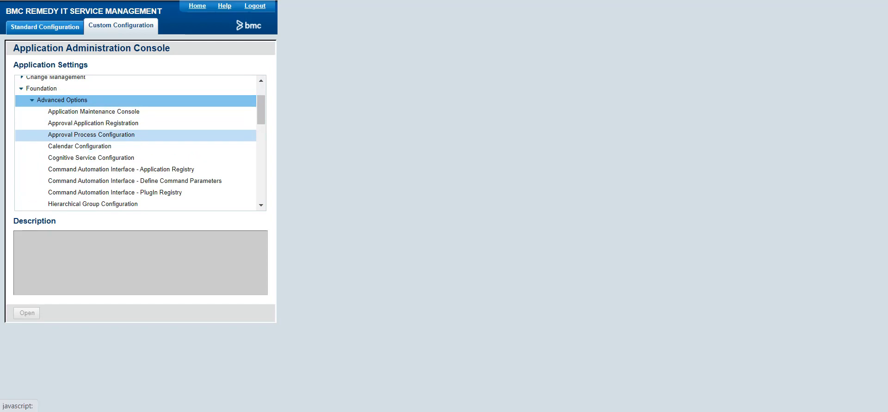
left_click(91, 135)
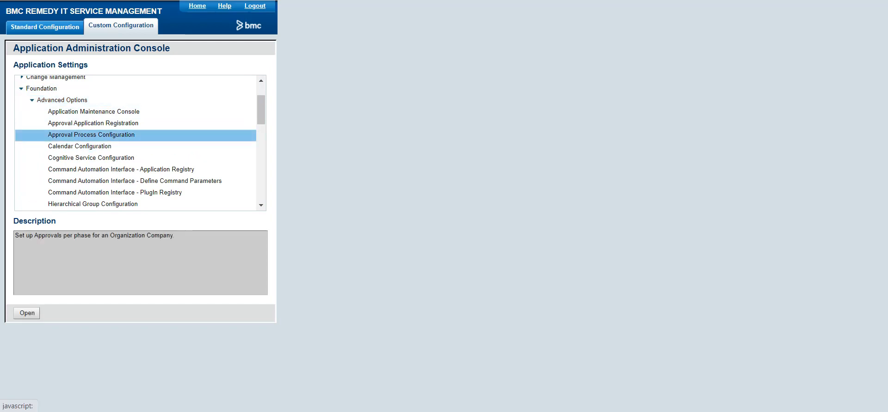
left_click(27, 313)
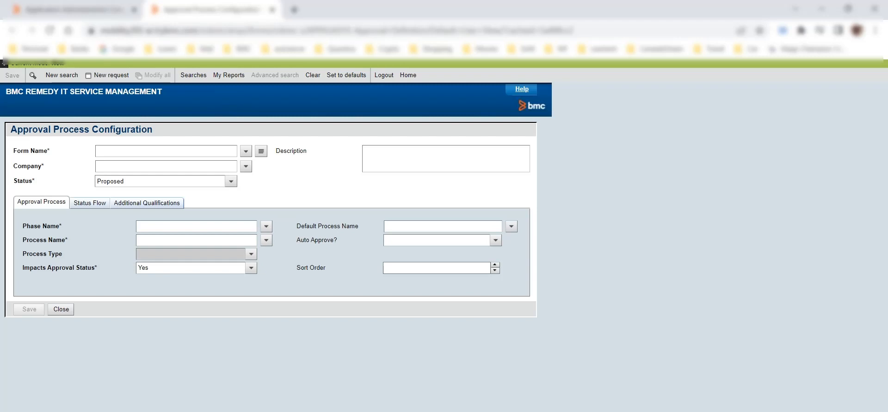
Step: Search for the Enabled CHG:Infrastructure Change approval process in the Review phase and view its status flow and additional qualifications
left_click(61, 74)
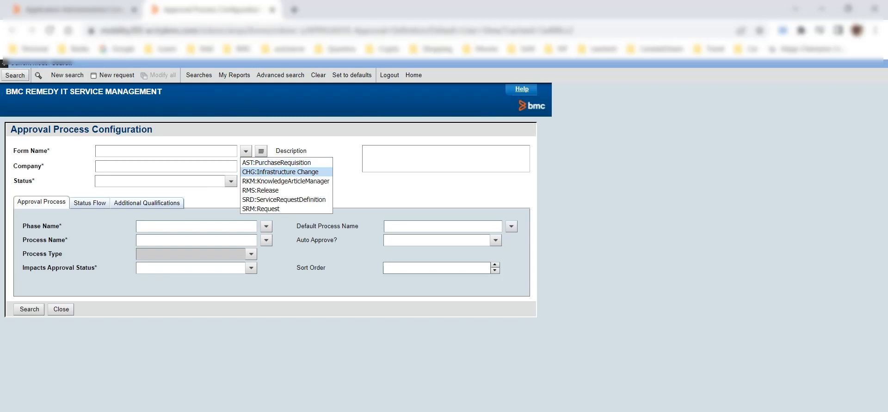
key("Return")
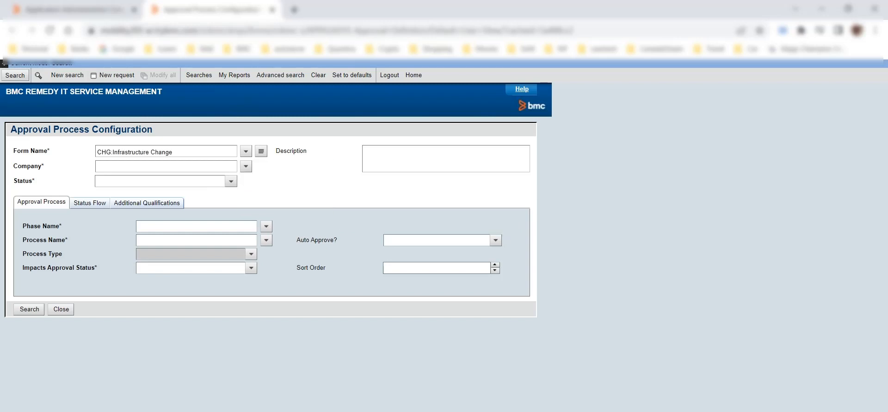
left_click(246, 166)
left_click(246, 166)
left_click(231, 181)
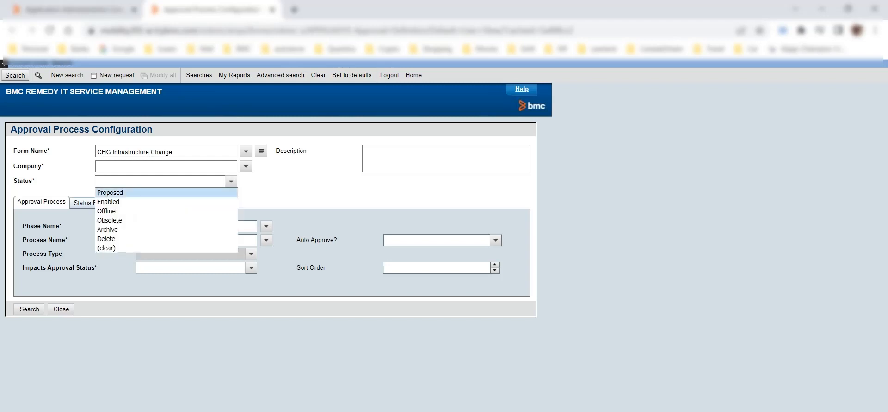
left_click(109, 200)
left_click(267, 240)
left_click(271, 247)
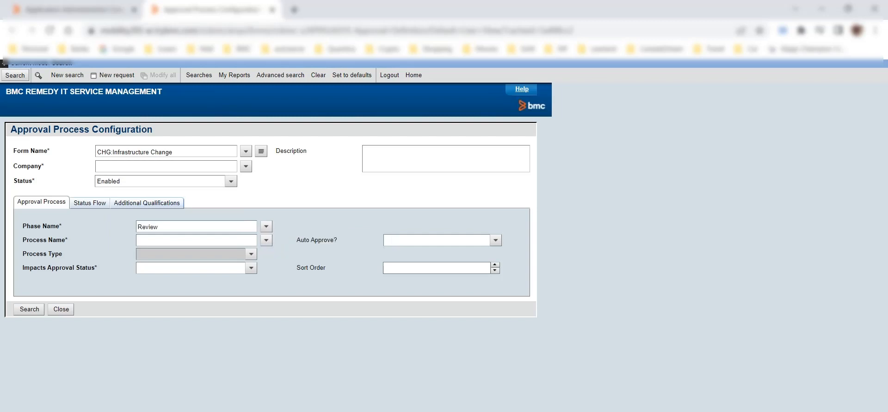
key("Return")
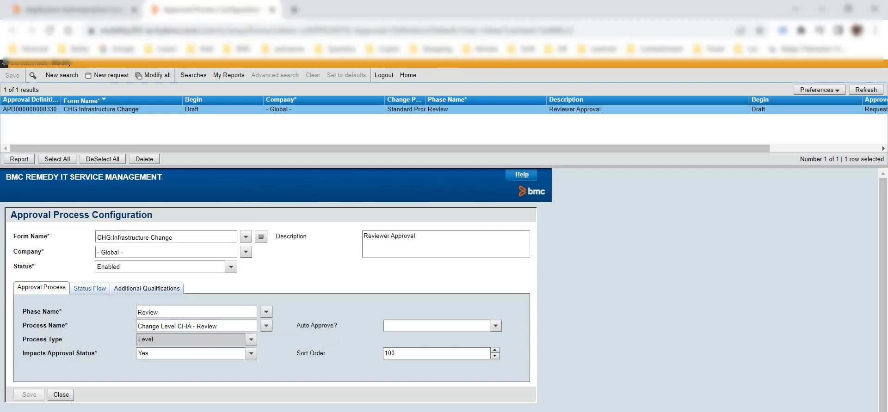
left_click(90, 289)
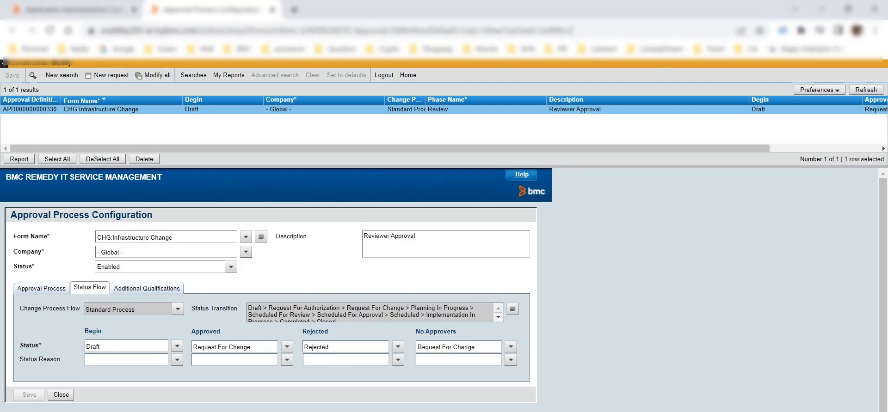
left_click(147, 288)
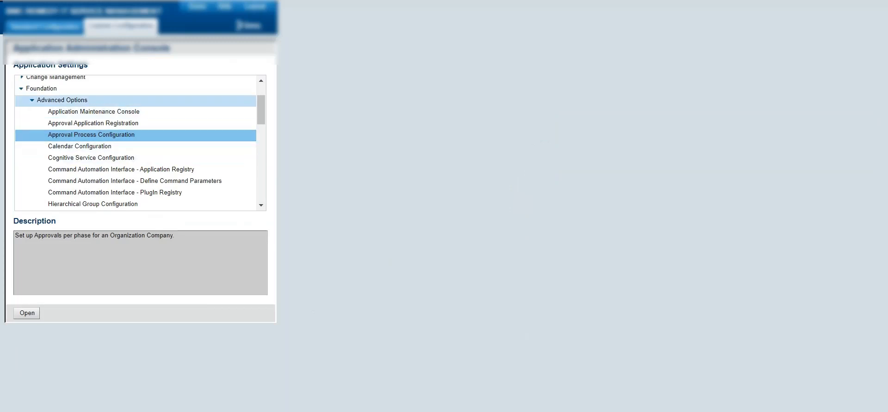
Step: Collapse the Foundation settings in the Application Administration Console and open Approval Mappings under Change Management > Approval
left_click(32, 100)
left_click(20, 88)
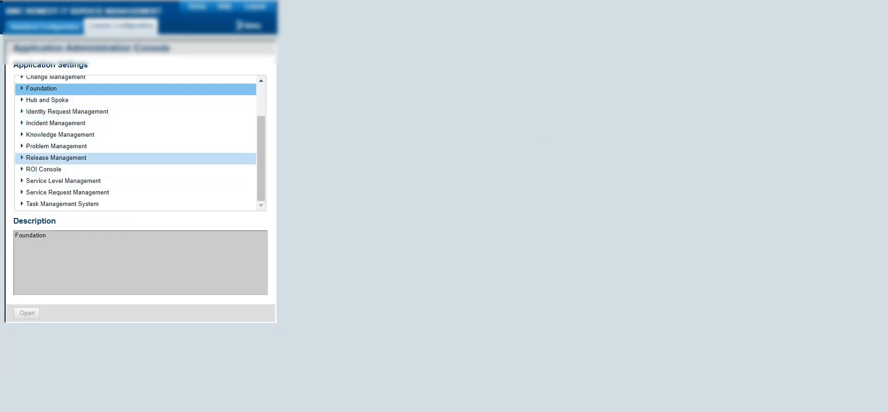
scroll(92, 126, "up", 3)
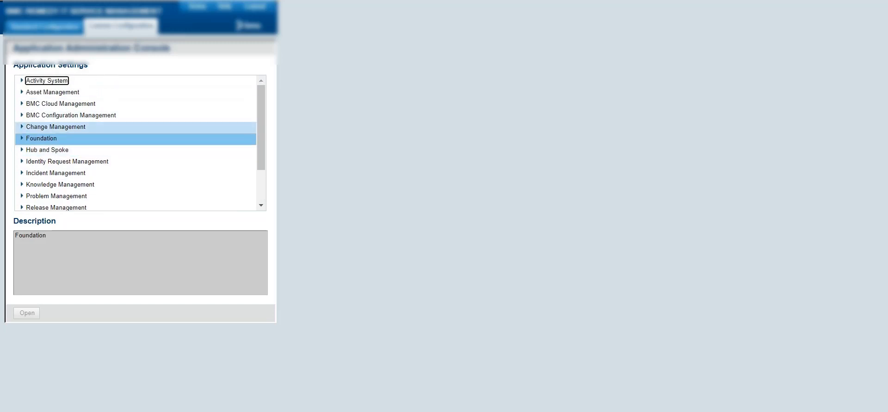
double_click(56, 126)
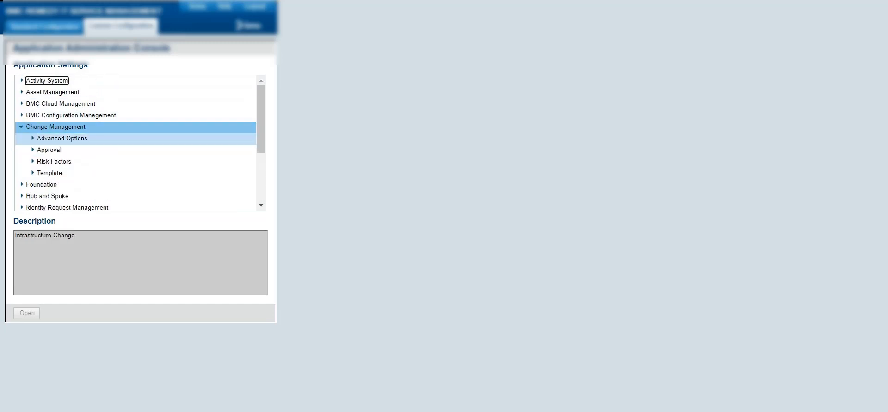
double_click(62, 138)
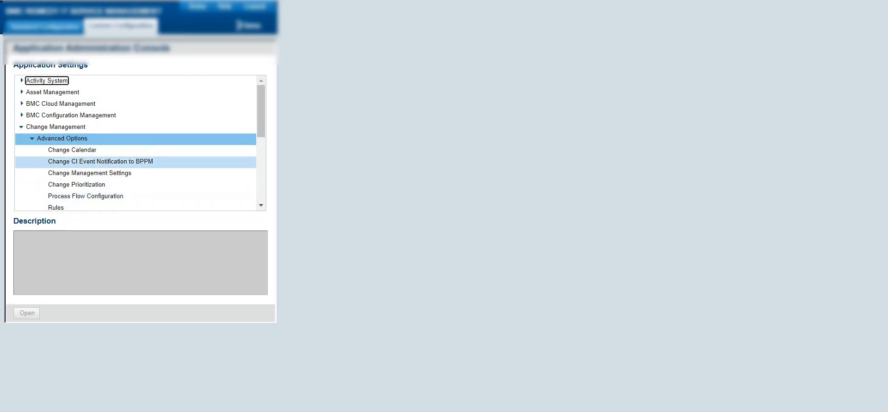
scroll(136, 161, "down", 2)
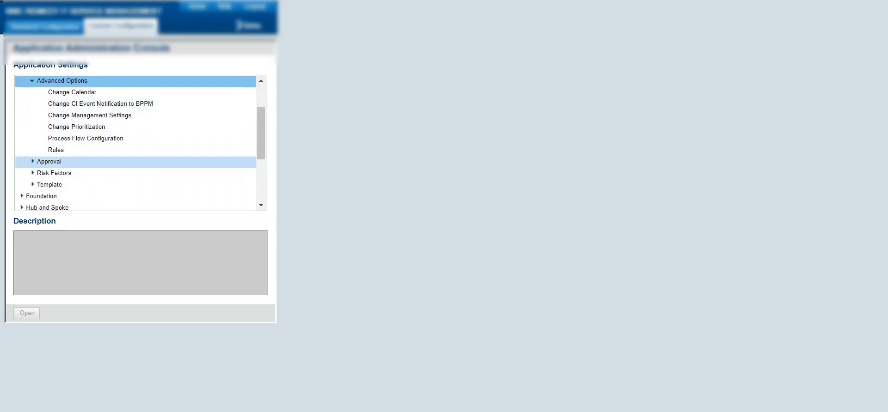
left_click(49, 161)
left_click(74, 173)
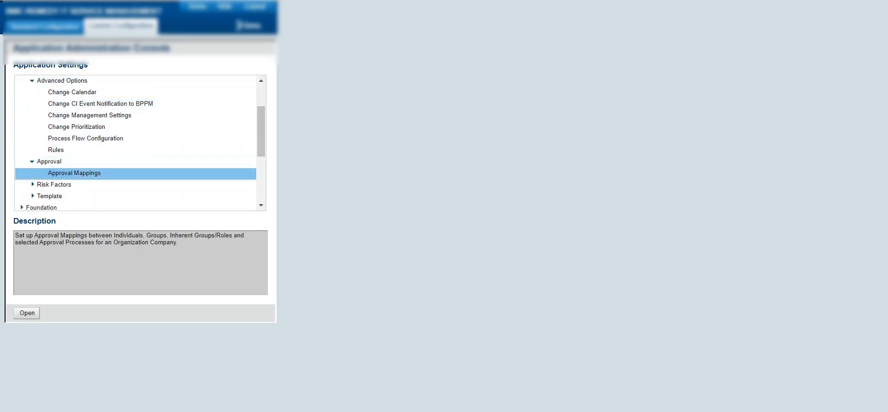
left_click(26, 313)
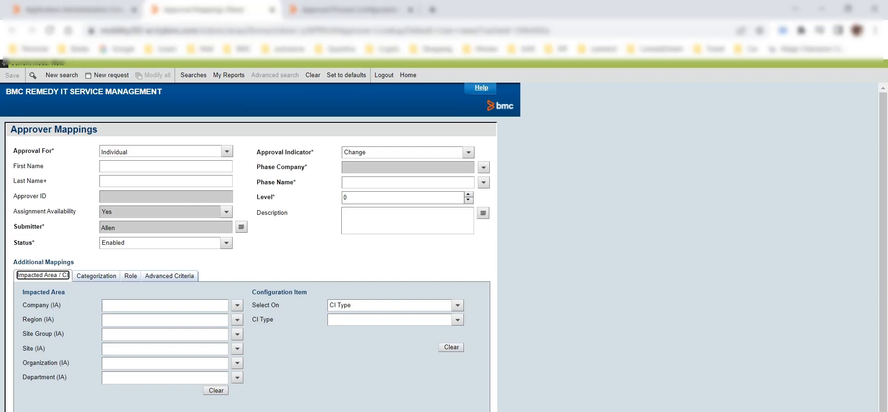
Step: Enter the individual approver's first and last name in the new mapping, keeping Change as the approval indicator
left_click(166, 167)
type("Allen")
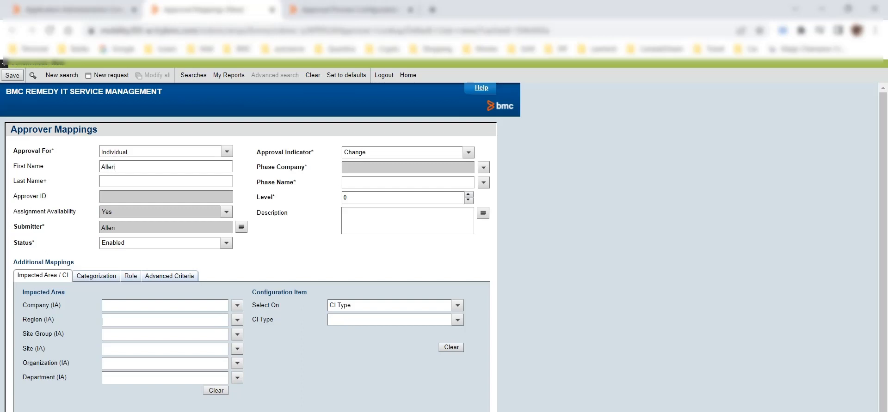
left_click(166, 181)
type("Allbrook")
left_click(469, 152)
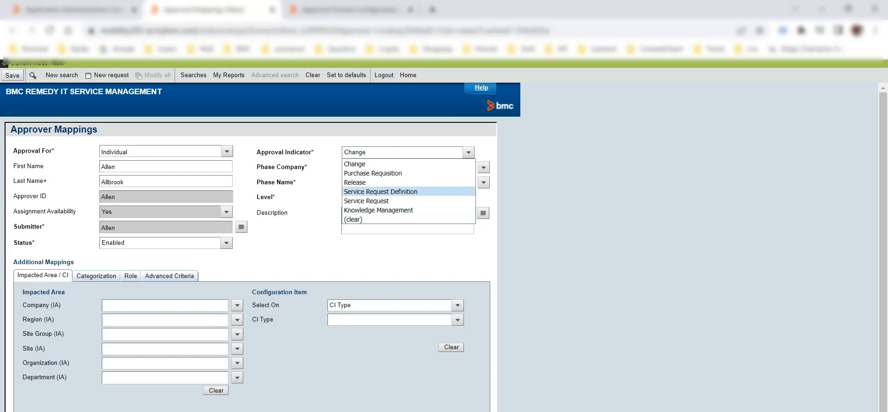
key("Escape")
Step: Check the phase in the approval process record, and set the mapping's phase to Review from the - Global - Standard Process
left_click(483, 182)
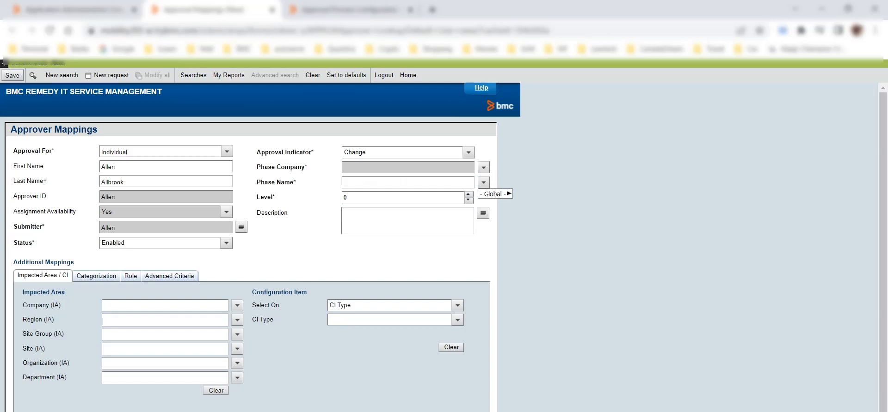
mouse_move(492, 194)
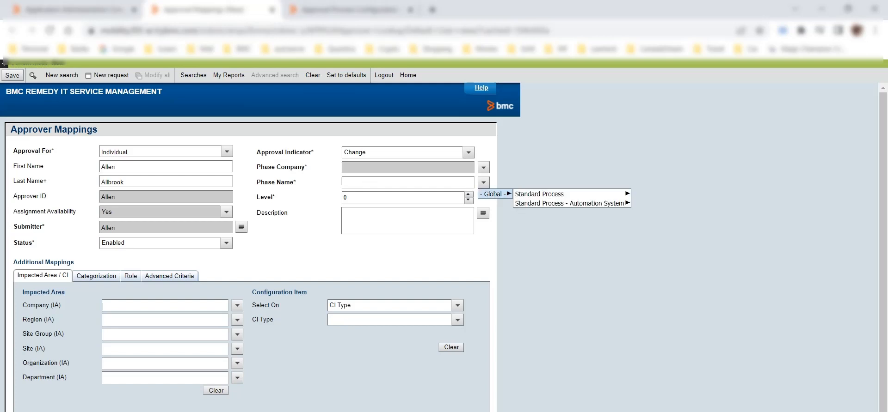
left_click(349, 9)
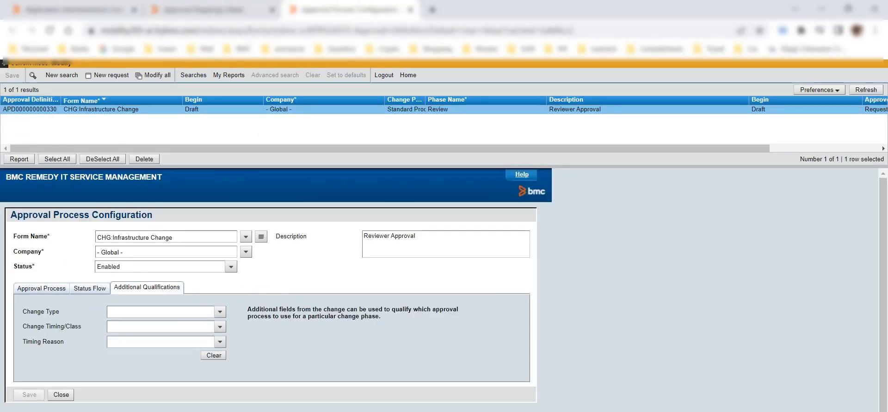
left_click(41, 288)
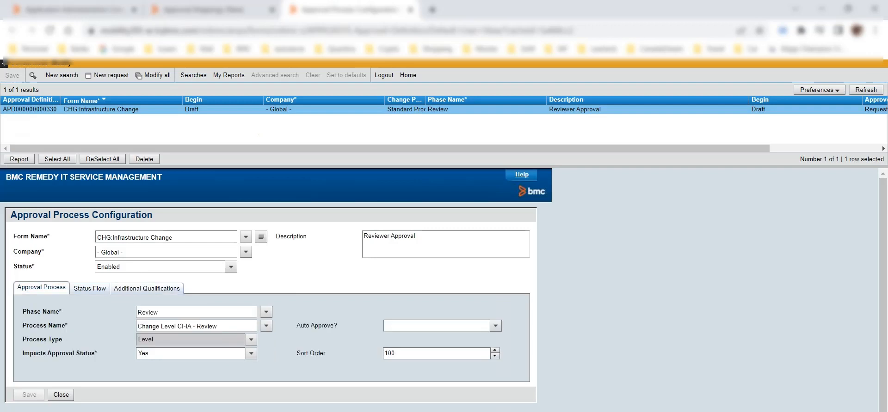
left_click(199, 9)
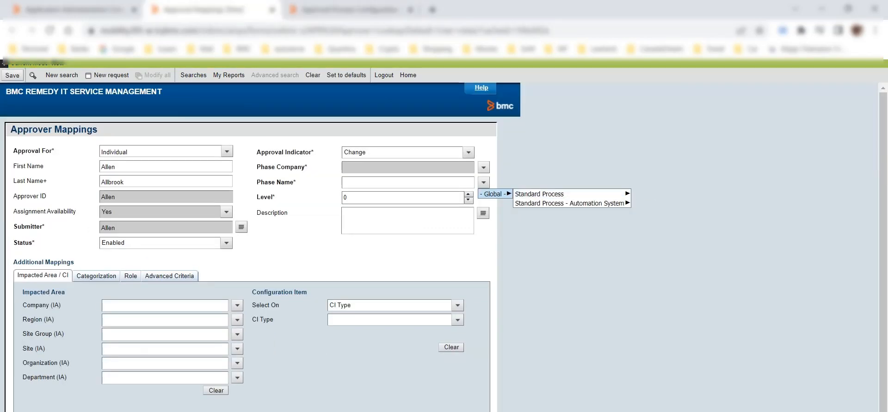
mouse_move(569, 193)
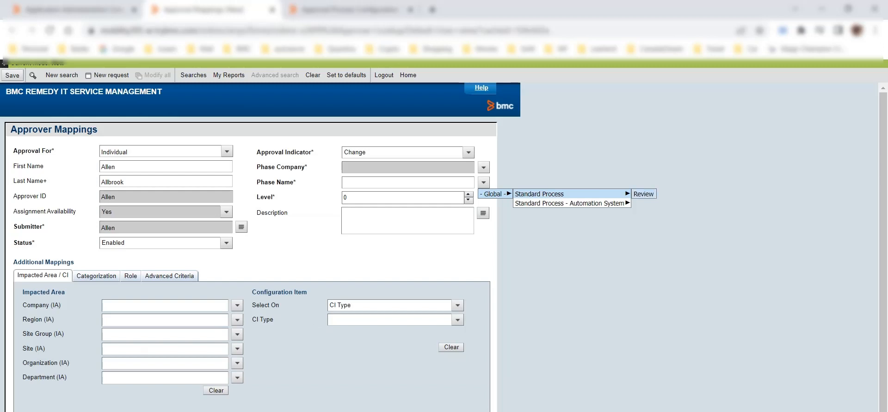
left_click(642, 194)
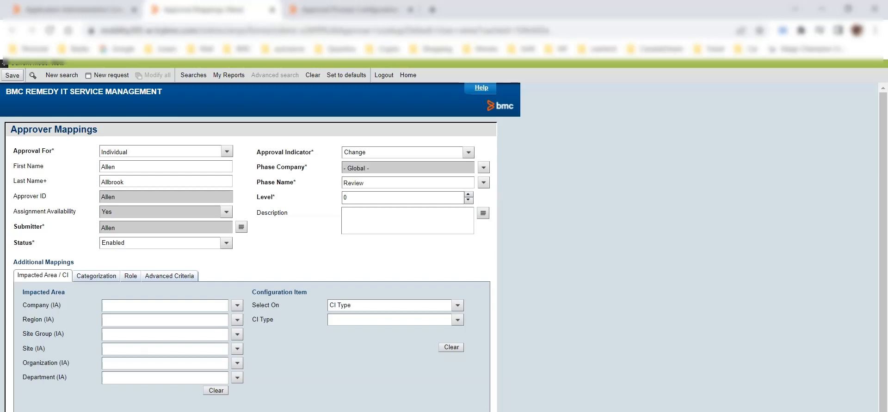
Step: Examine the mapping's additional criteria for impacted area and CI, categorization, role and advanced criteria
left_click(96, 276)
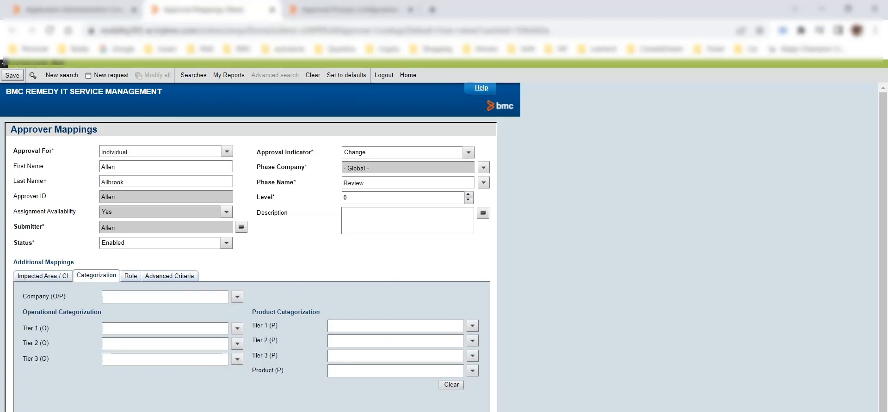
left_click(130, 276)
left_click(169, 276)
left_click(42, 276)
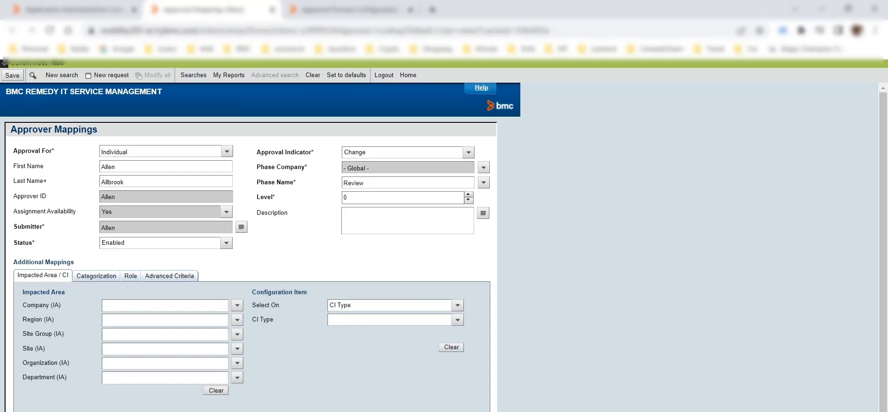
left_click(96, 276)
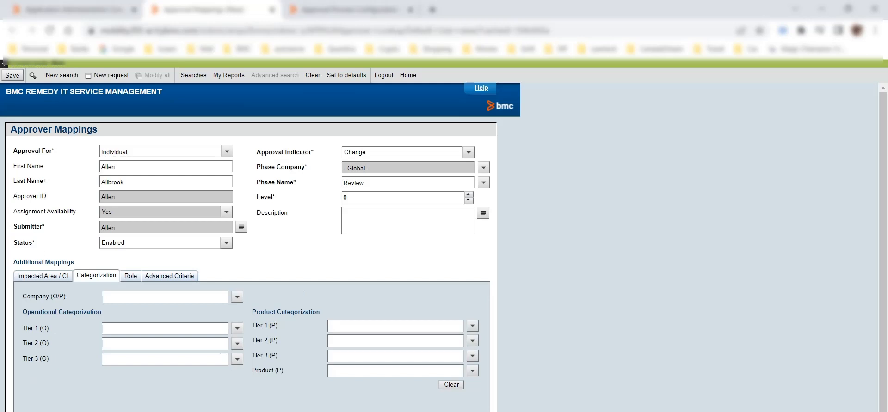
left_click(131, 276)
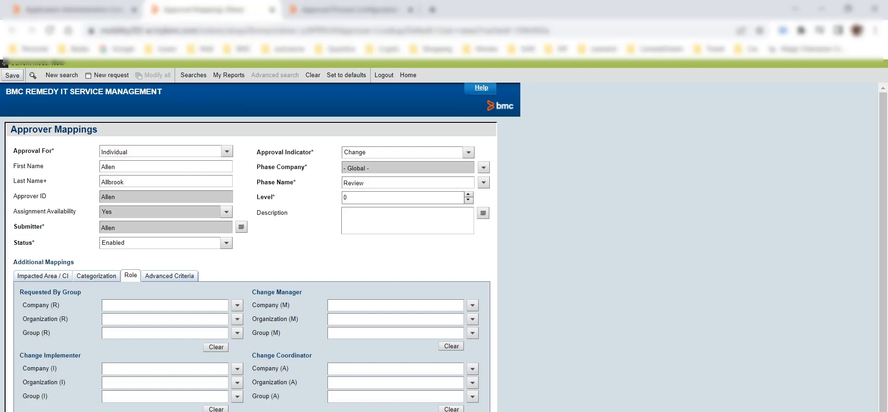
left_click(169, 276)
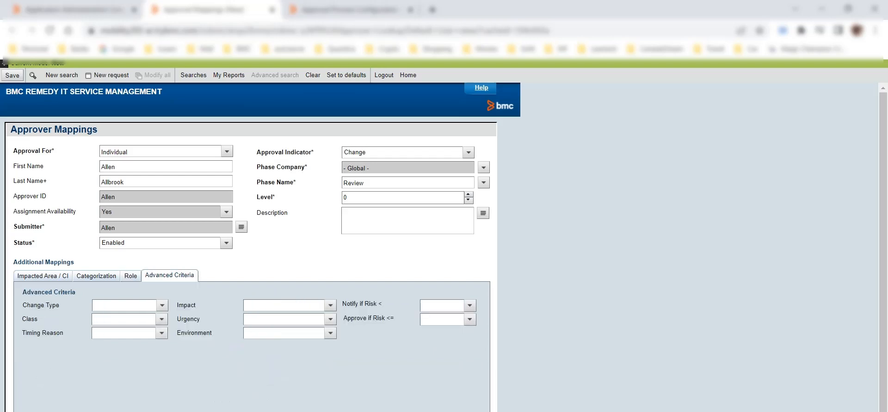
Step: Examine the change type and class options in the new mapping's advanced criteria
left_click(162, 305)
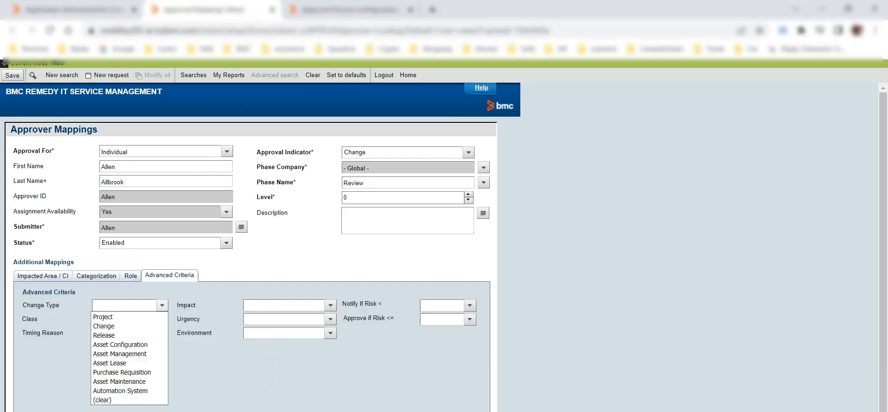
left_click(211, 360)
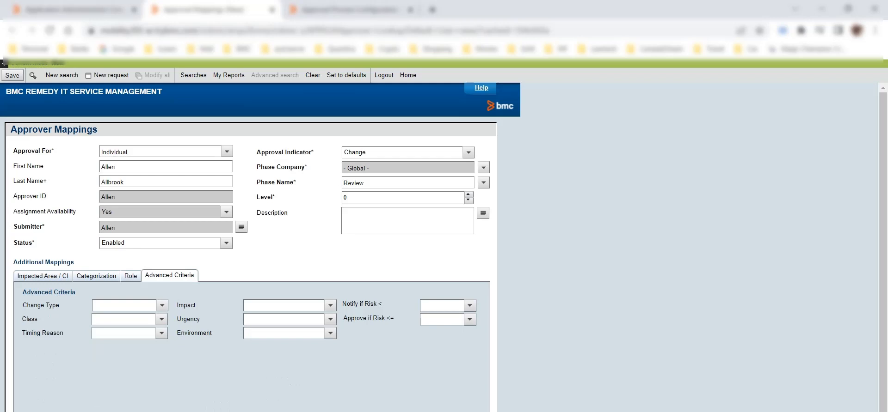
left_click(161, 320)
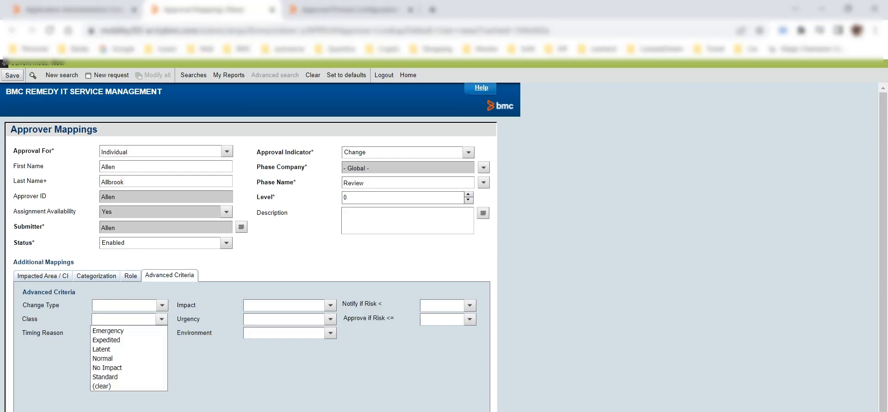
key("Escape")
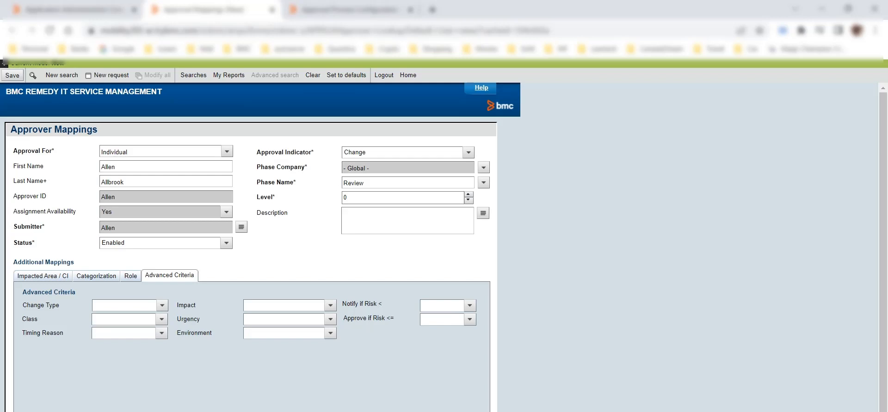
Step: Search the existing approver mappings for Individual approvals by the approver's first and last name
left_click(61, 75)
left_click(441, 302)
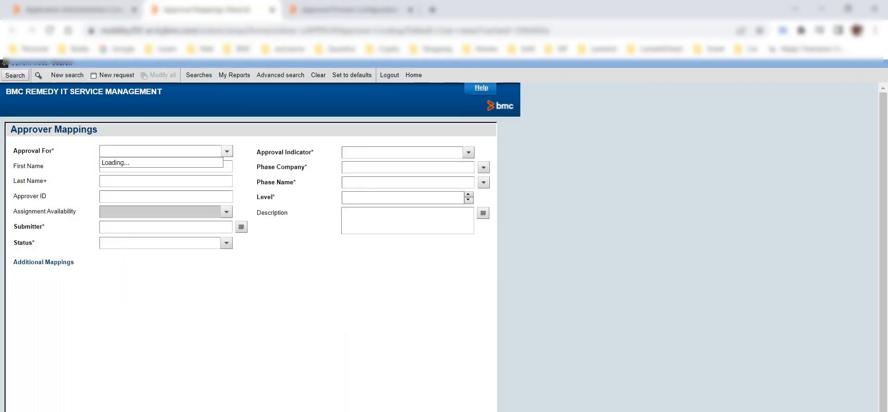
left_click(139, 163)
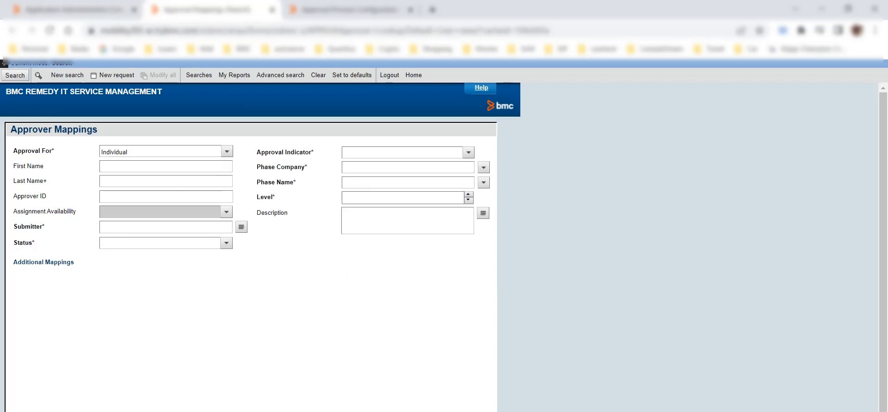
type("Allen")
key("Tab")
type("A")
key("Return")
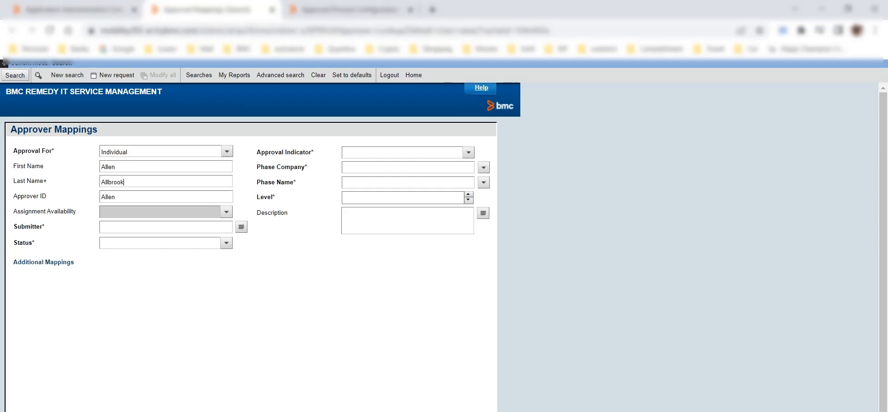
left_click(15, 75)
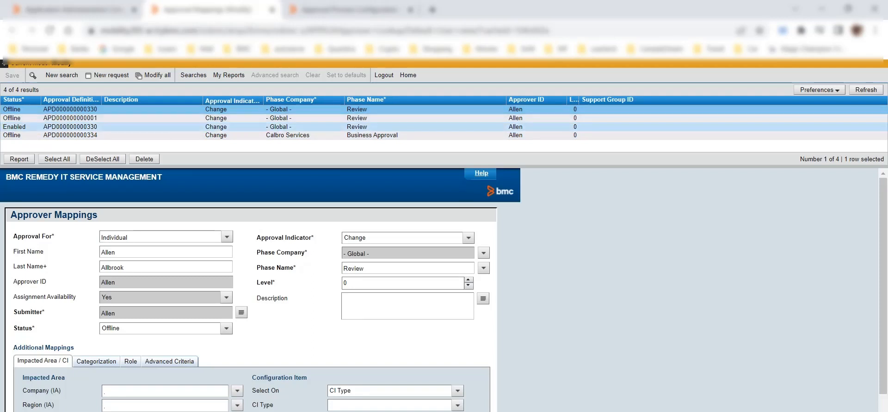
Step: Open the enabled Review mapping from the results and check its categorization, role and advanced criteria
left_click(216, 127)
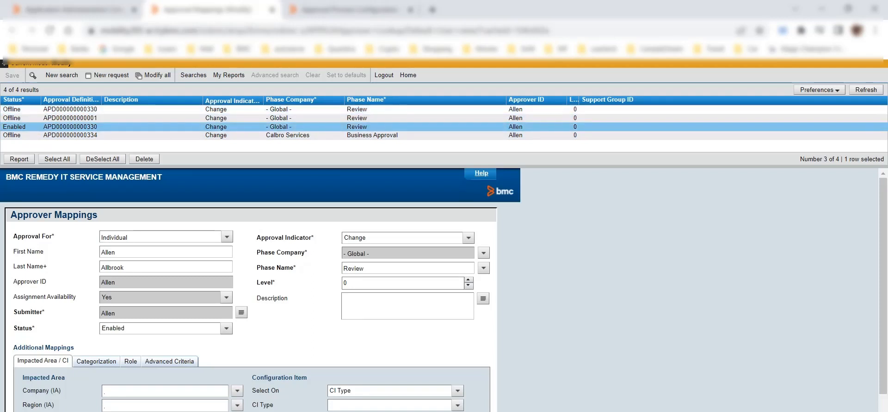
left_click(96, 362)
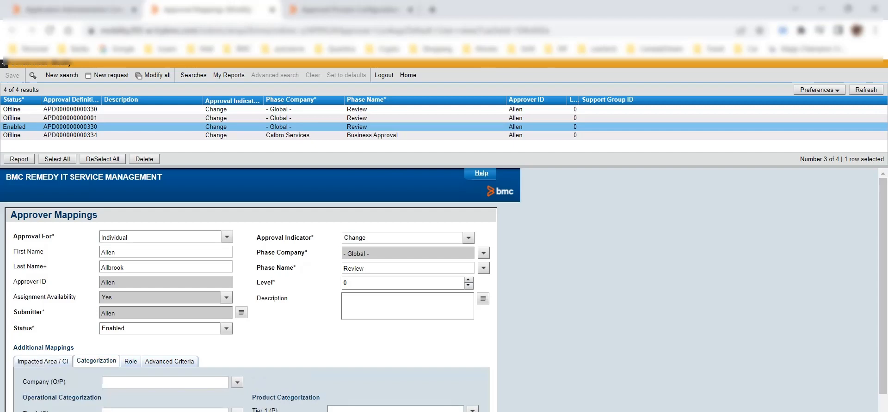
left_click(130, 362)
left_click(169, 362)
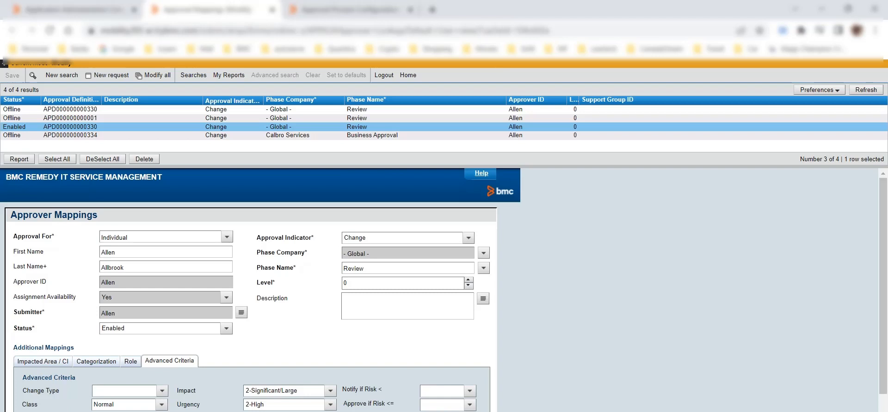
Step: Switch to the Incident Console and start a new change from the Change Management application
left_click(70, 9)
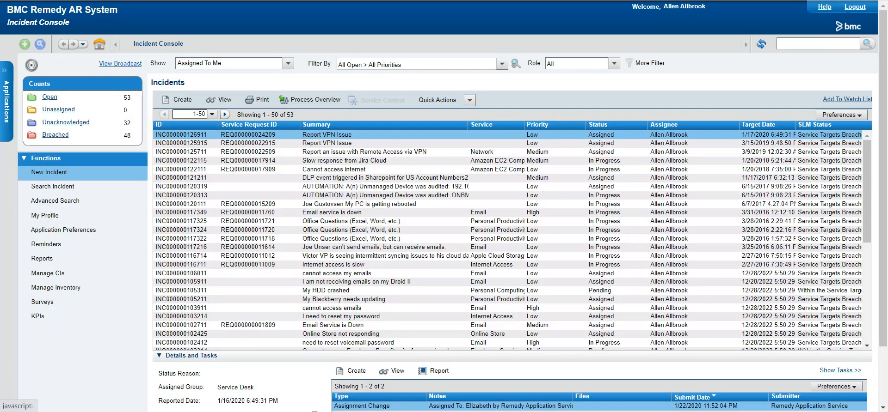
left_click(6, 101)
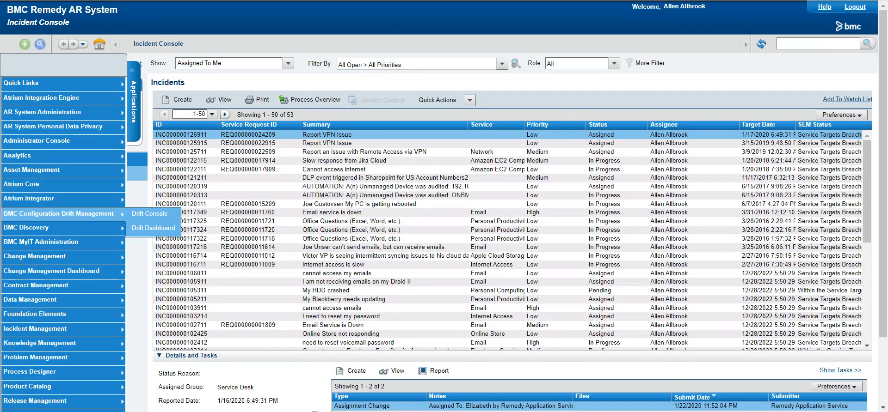
mouse_move(64, 257)
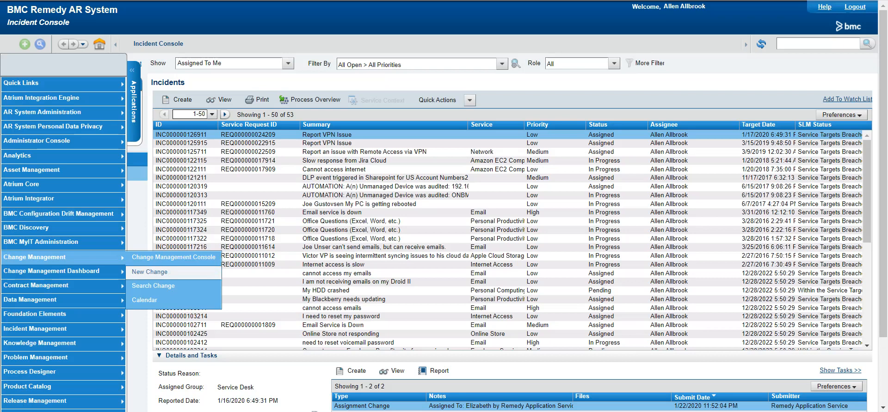
left_click(150, 272)
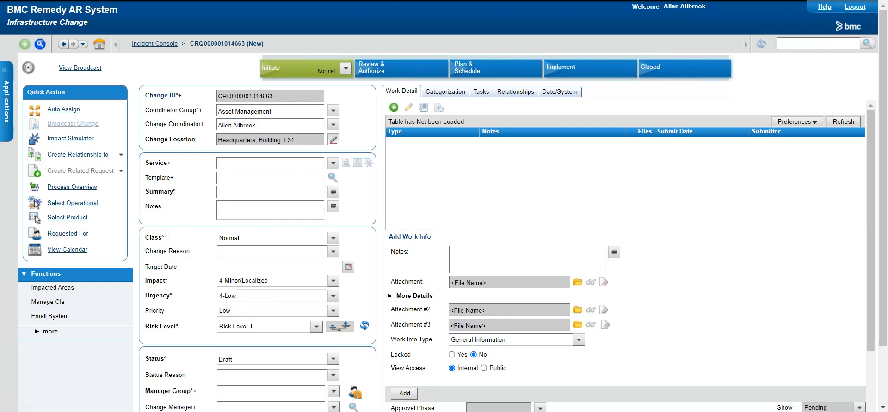
Step: Set the new change's service to Data Services and enter "change" as its summary
left_click(333, 163)
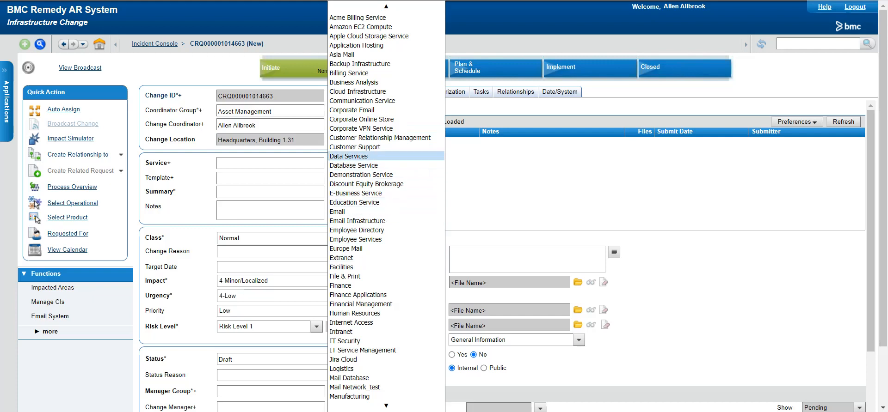
left_click(349, 156)
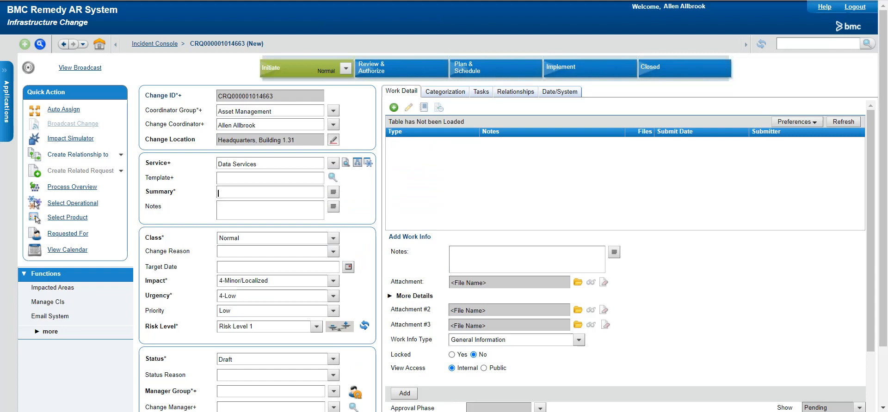
type("change")
Step: Review the class options for the change request and choose Normal as its class
left_click(333, 239)
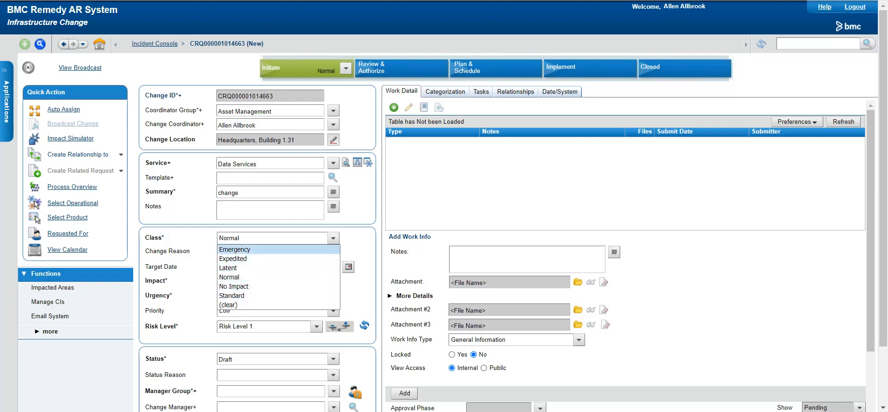
key("Down")
key("Down")
key("Down")
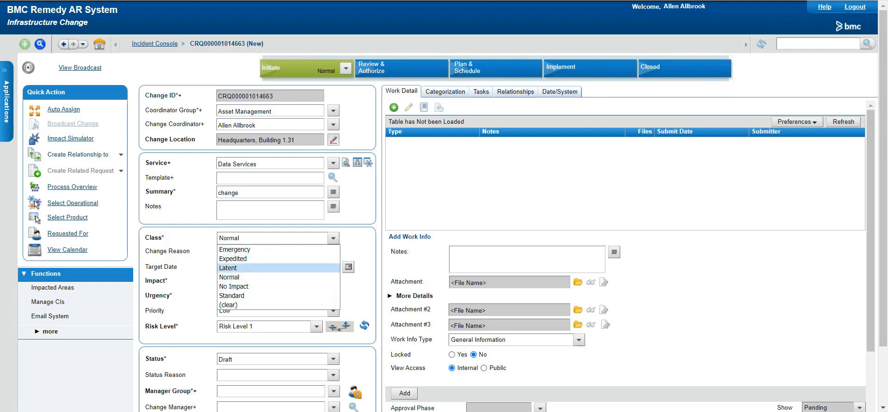
key("Escape")
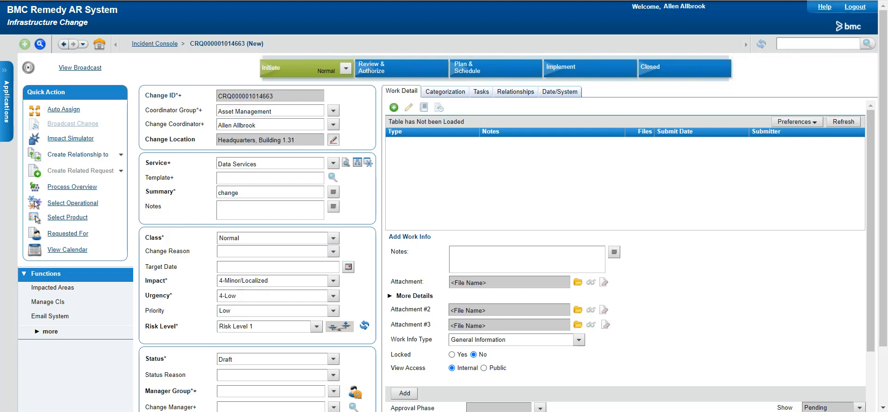
left_click(332, 238)
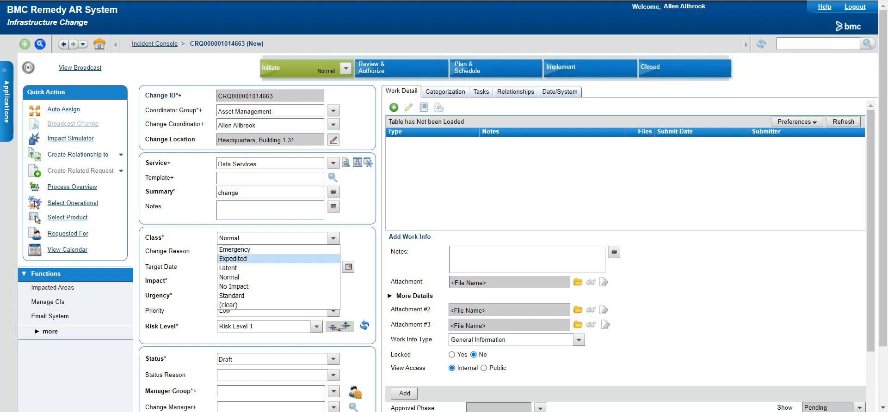
key("Up")
key("Up")
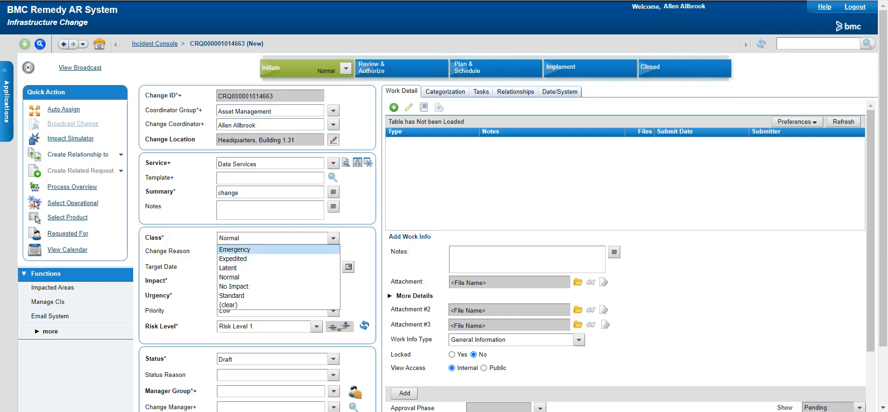
key("Escape")
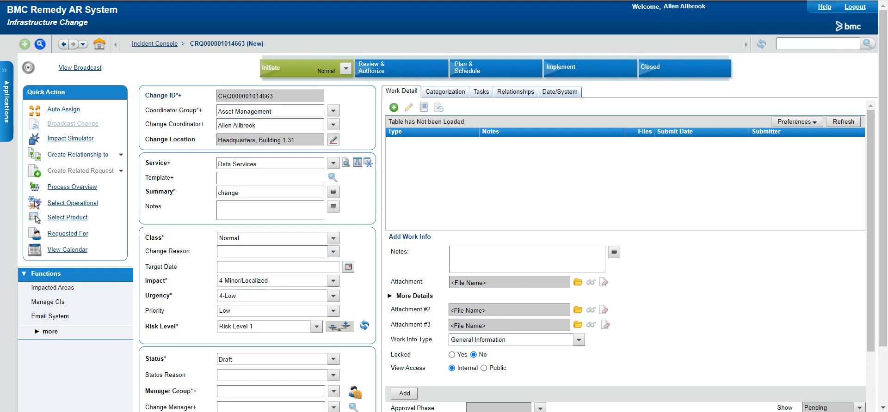
left_click(333, 238)
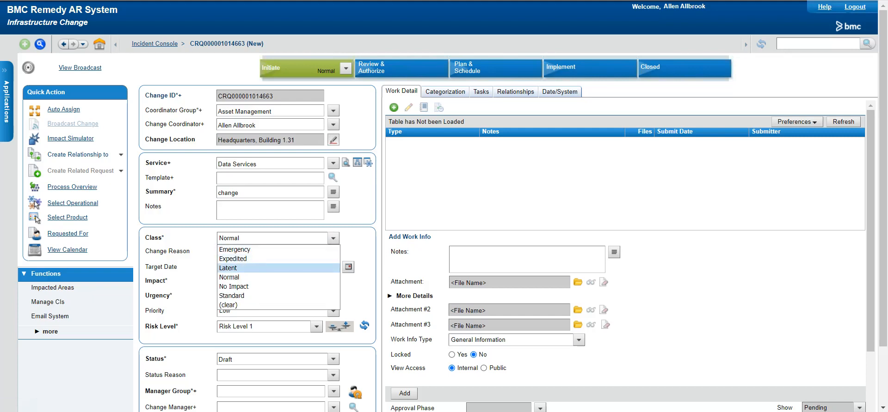
left_click(241, 278)
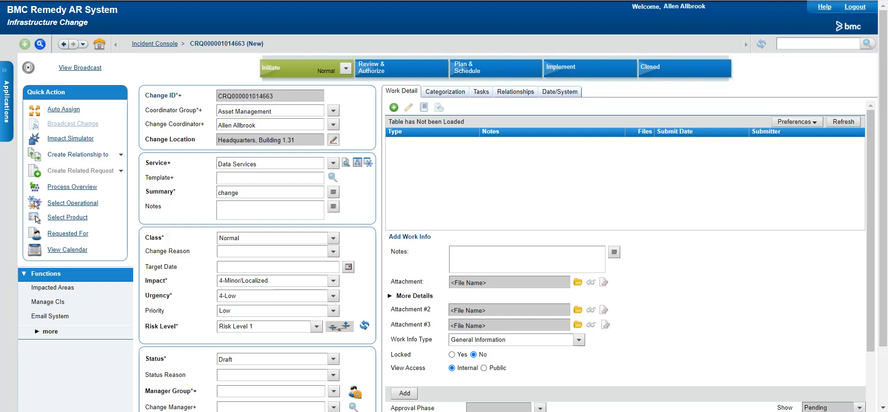
Step: Set the change's impact to 2-Significant/Large and its urgency to 2-High
left_click(333, 281)
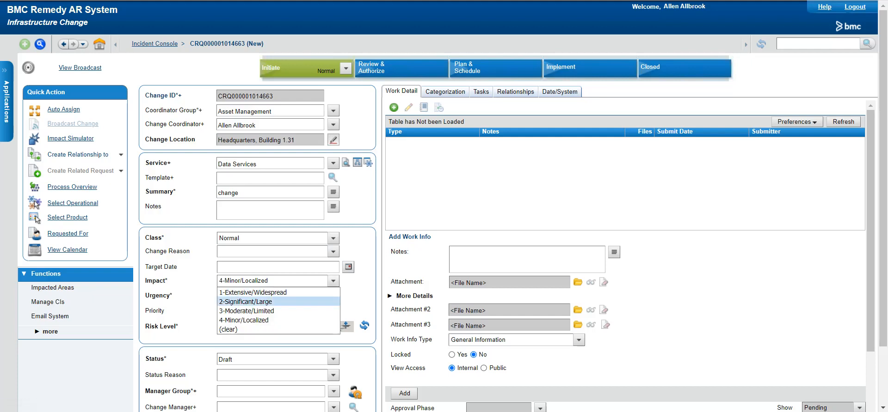
left_click(245, 301)
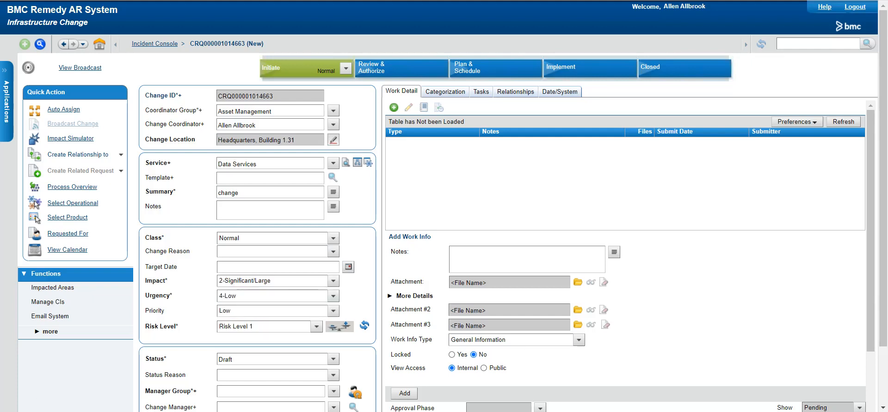
left_click(333, 296)
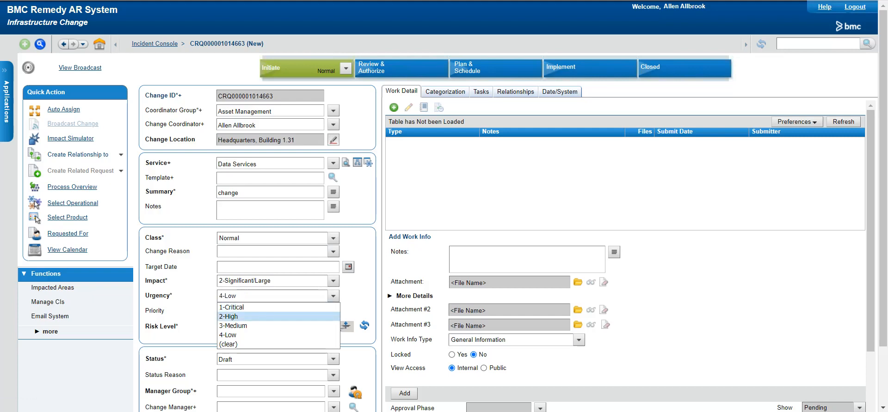
left_click(228, 317)
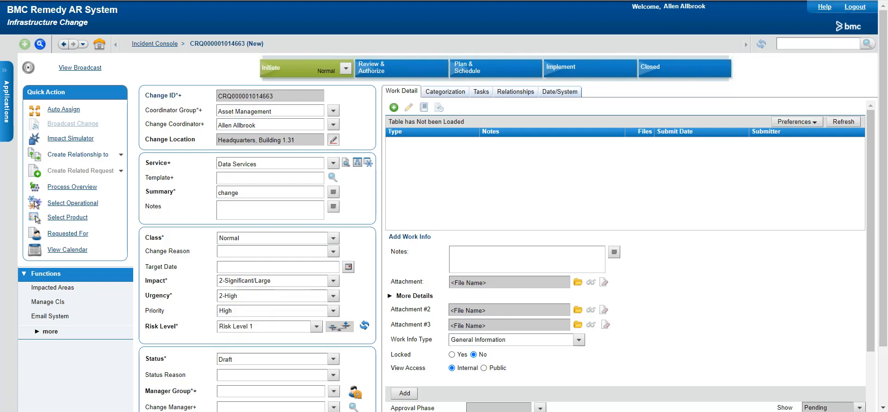
left_click(333, 296)
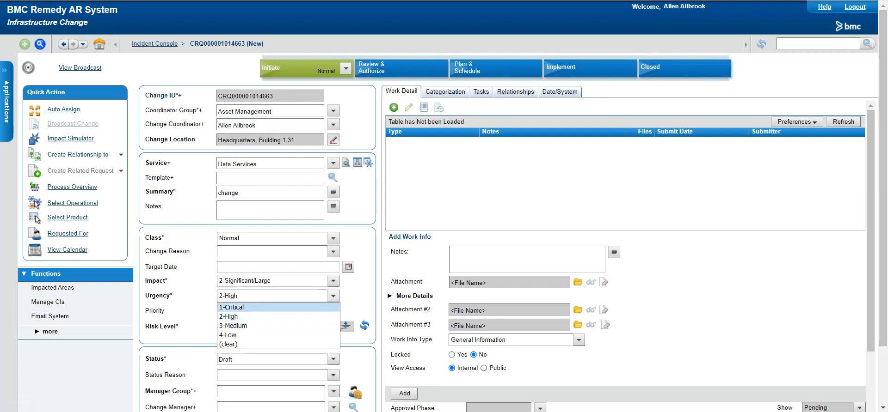
left_click(333, 297)
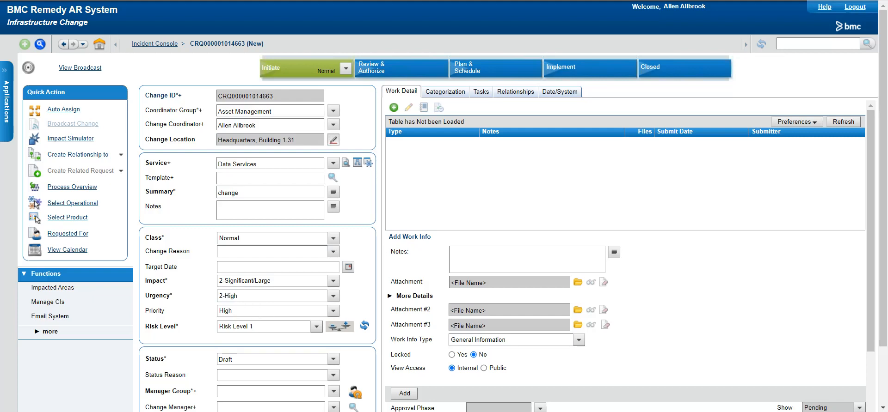
Step: Review the risk levels for the change and choose Risk Level 1
scroll(444, 207, "down", 2)
left_click(317, 269)
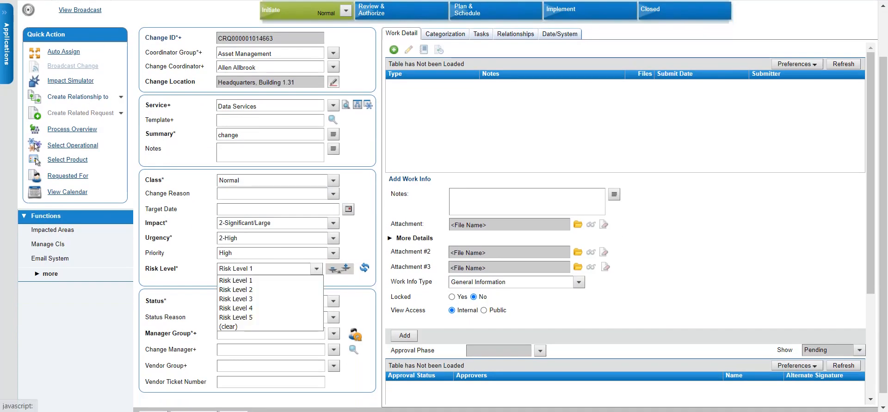
left_click(235, 280)
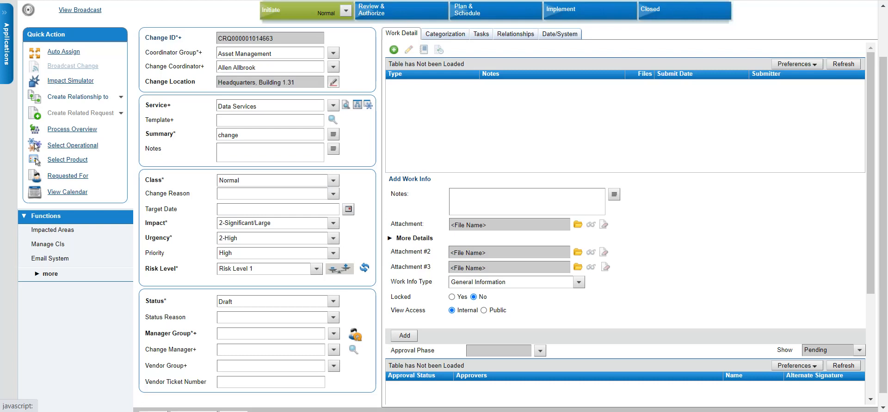
Step: Answer the four risk assessment questions in order with No, Never, Yes and No, and save the answers
left_click(339, 269)
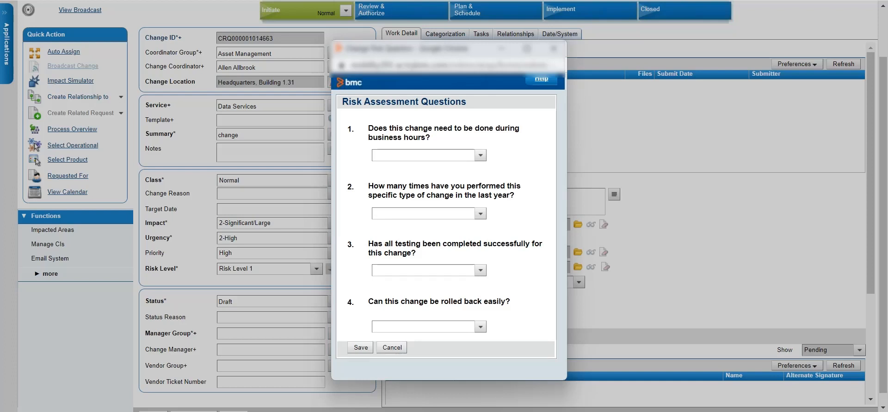
left_click(480, 155)
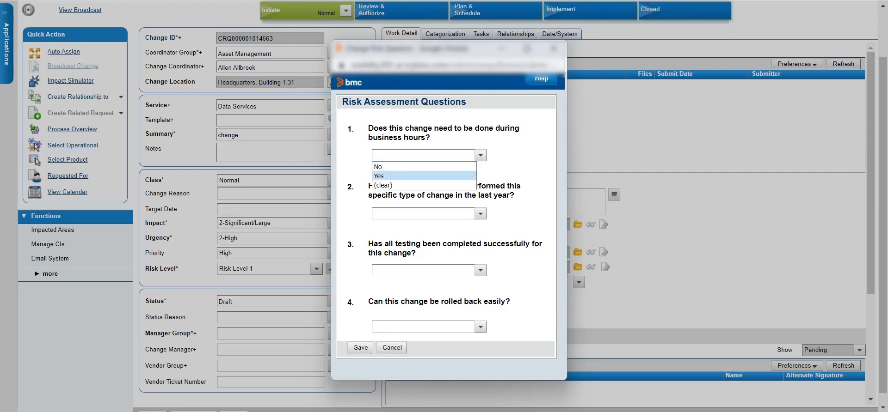
left_click(378, 167)
left_click(481, 214)
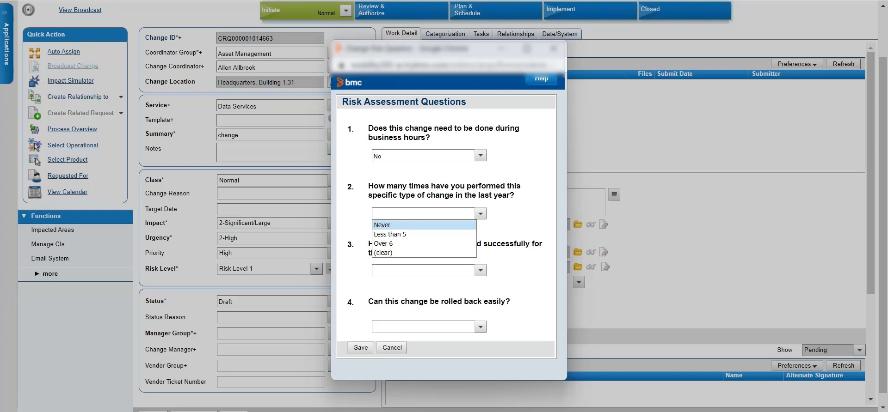
left_click(381, 225)
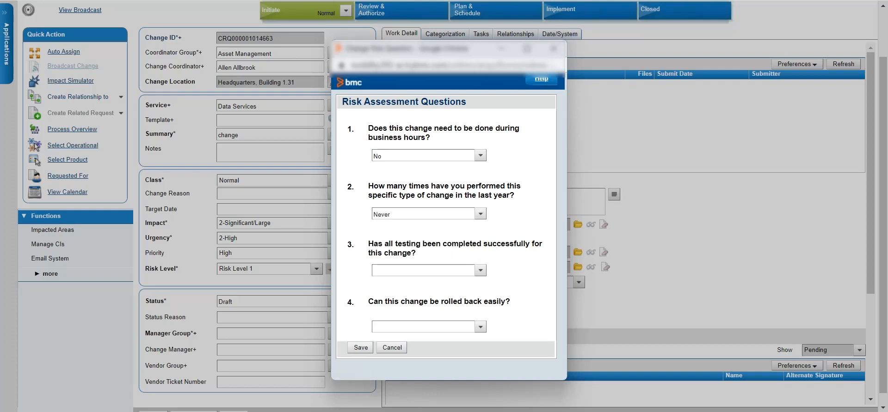
left_click(480, 270)
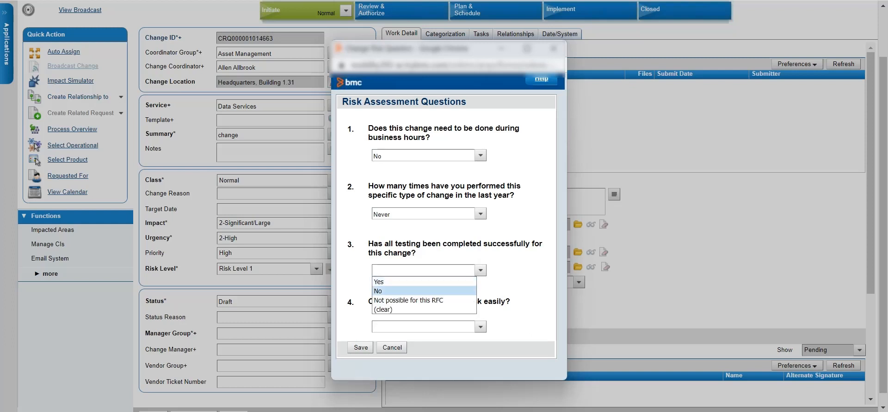
left_click(378, 282)
left_click(480, 326)
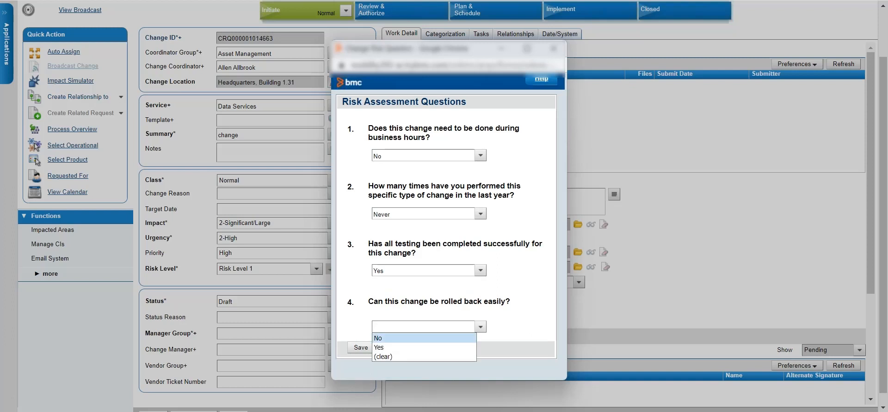
key("Return")
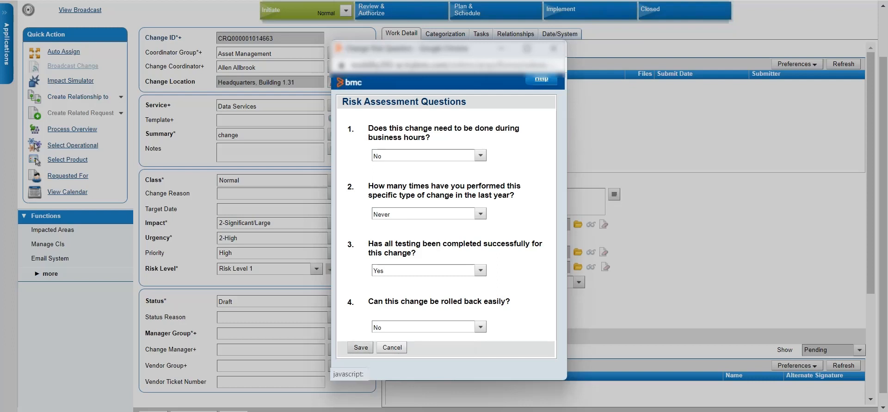
left_click(361, 348)
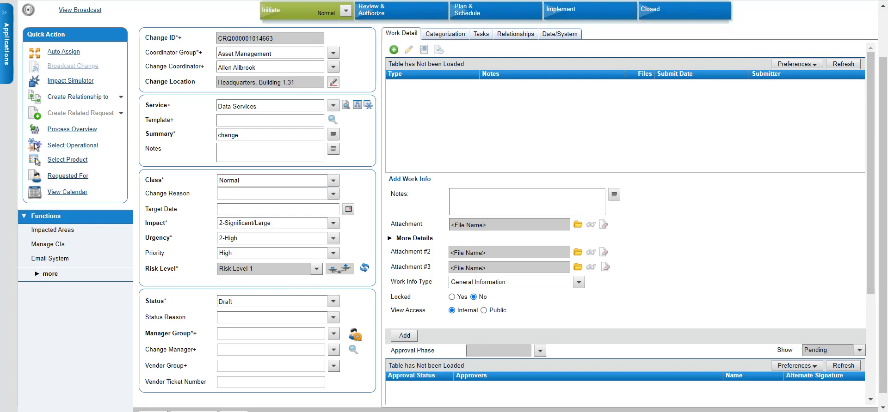
Step: Review the status options and set the change's manager group to Backoffice Support under Calbro Services, IT Support
scroll(444, 207, "down", 1)
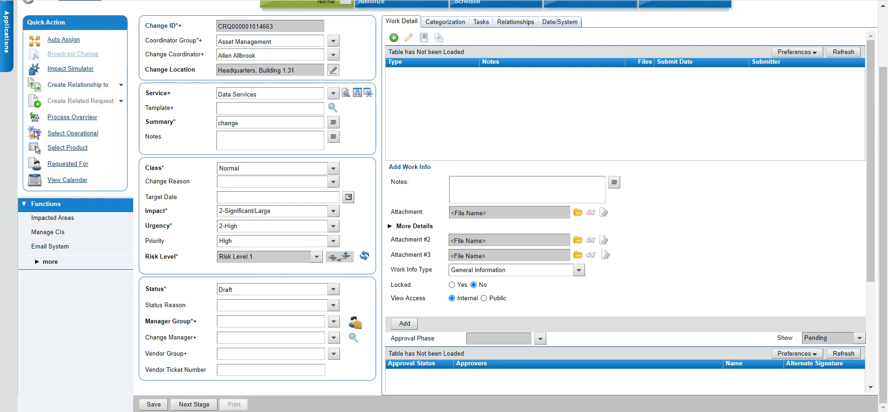
left_click(333, 289)
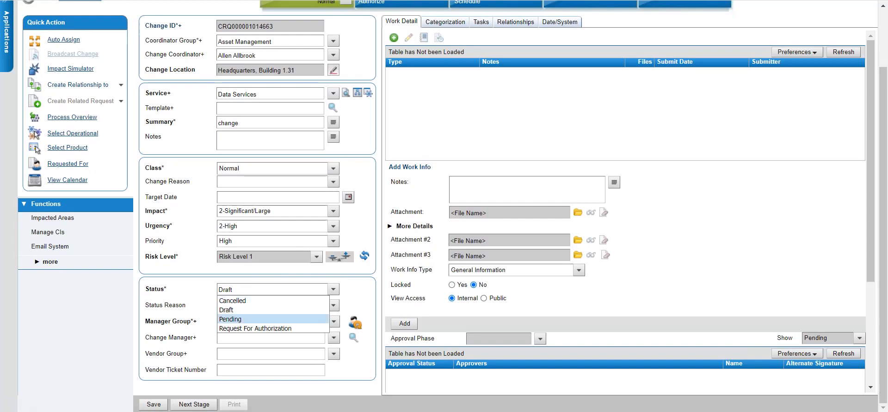
key("Escape")
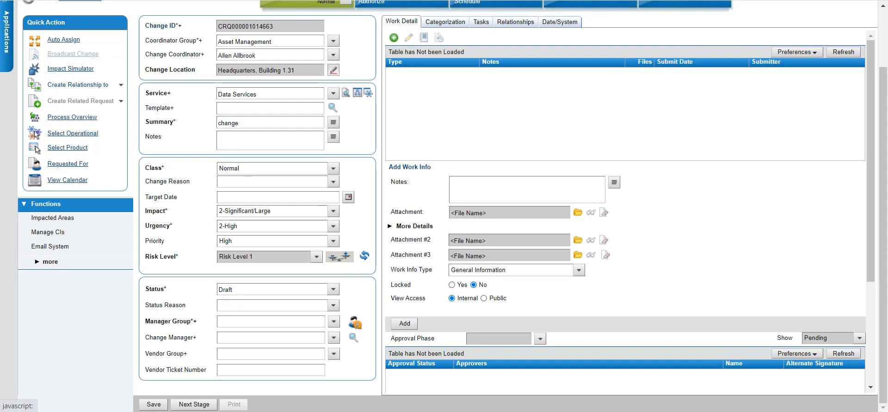
left_click(333, 321)
mouse_move(351, 333)
mouse_move(401, 333)
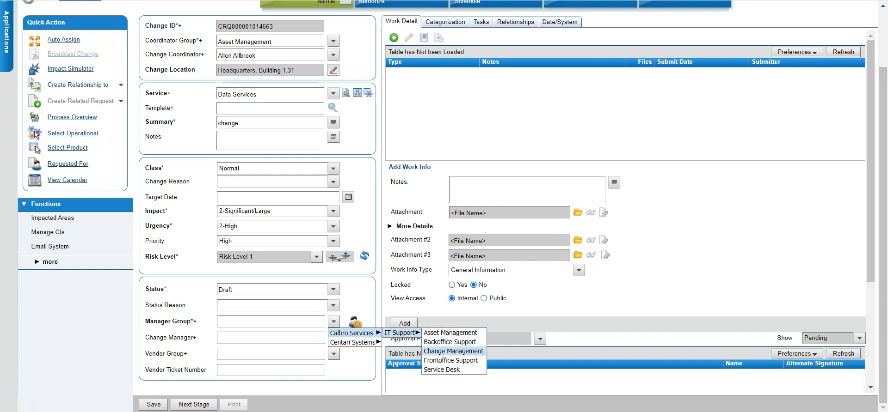
left_click(449, 342)
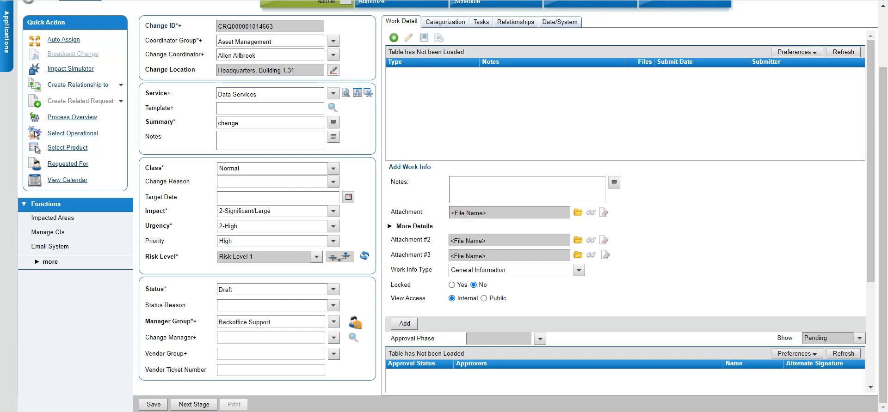
Step: Set the change's operational categorization to Change for Tier 1, Server for Tier 2 and Network for Tier 3
scroll(443, 206, "up", 2)
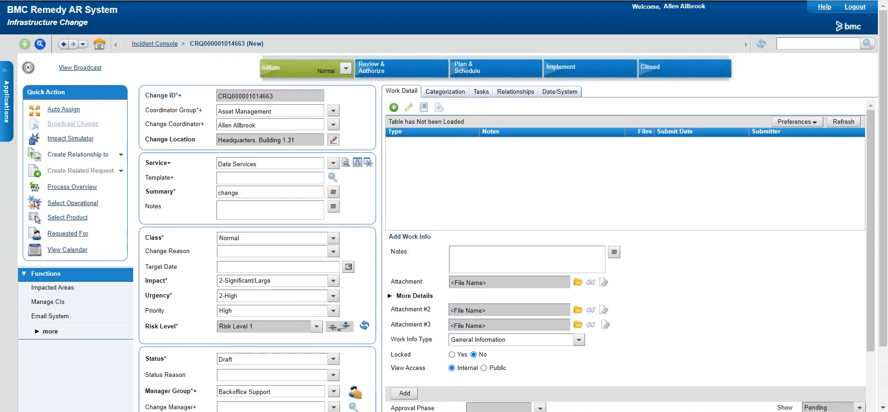
scroll(624, 254, "down", 3)
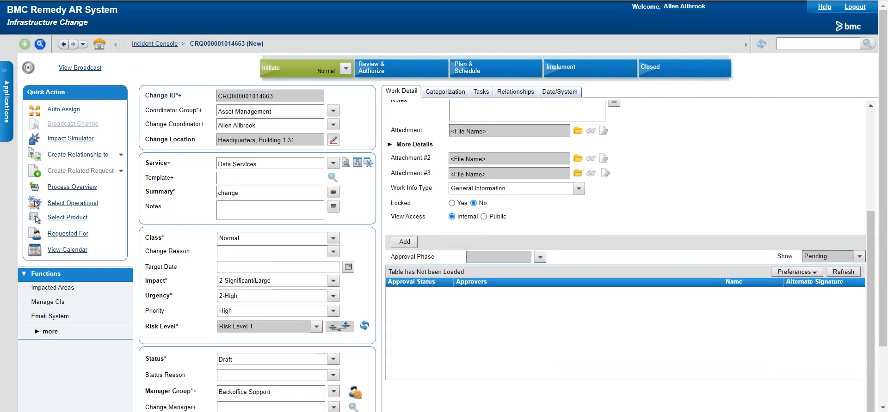
scroll(444, 207, "down", 2)
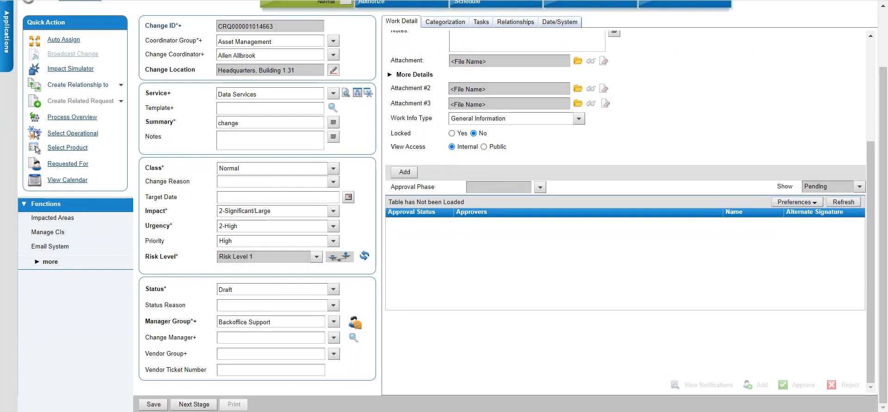
scroll(624, 209, "up", 4)
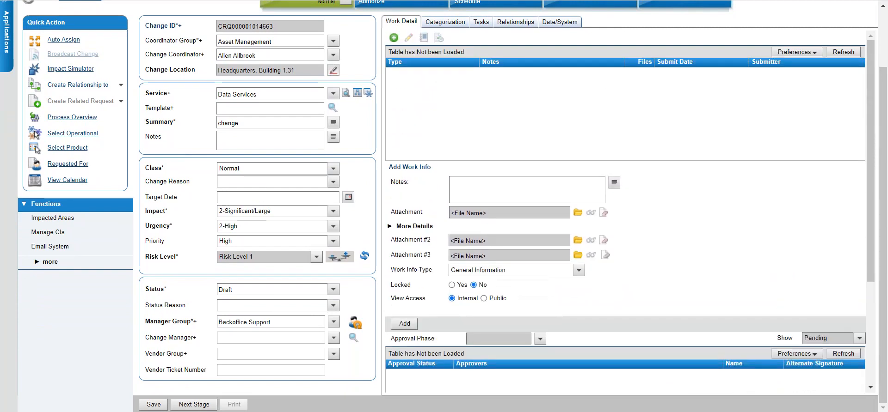
left_click(444, 22)
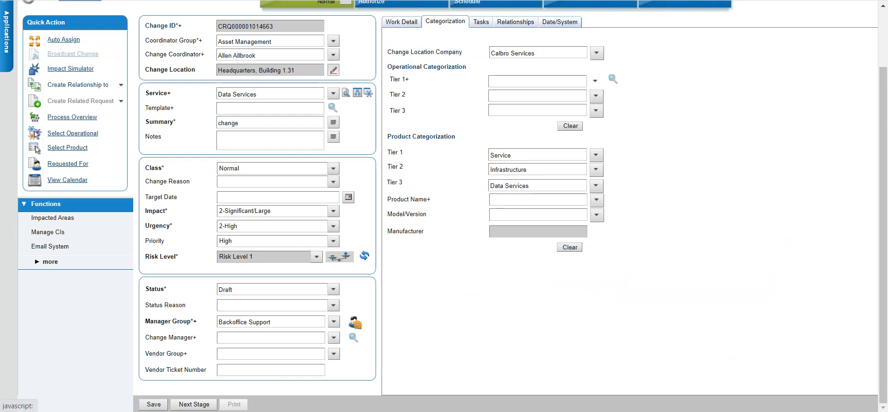
left_click(595, 81)
left_click(601, 103)
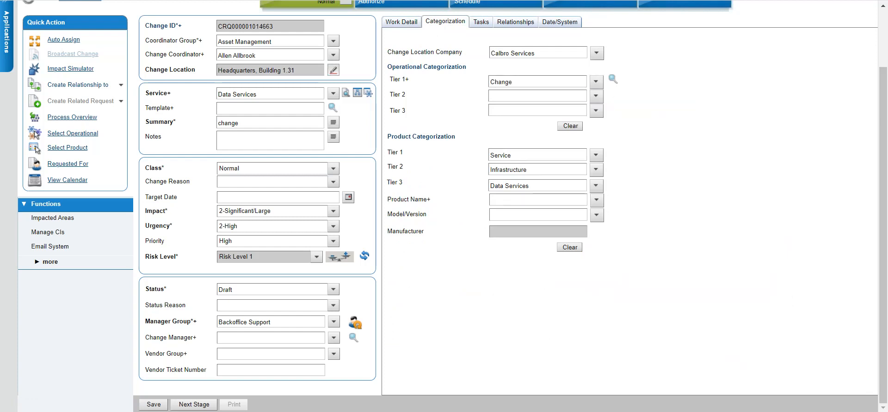
left_click(595, 95)
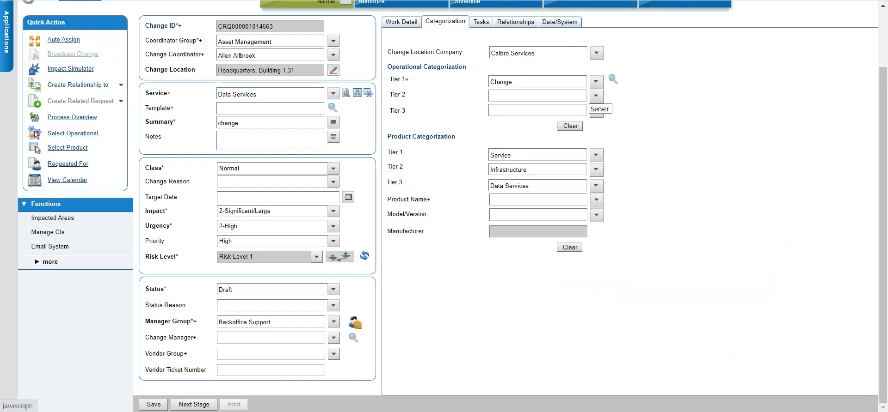
left_click(597, 115)
left_click(595, 110)
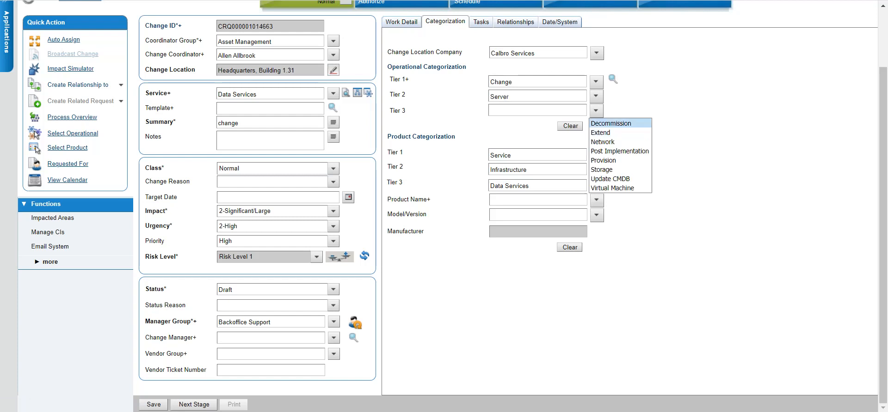
left_click(602, 142)
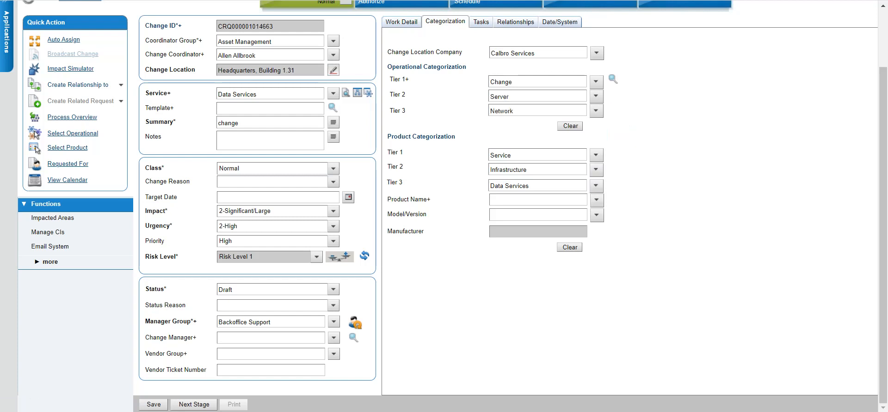
Step: Clear the three operational categorization tiers of the change
key("BackSpace")
key("shift+Tab")
key("BackSpace")
key("shift+Tab")
key("BackSpace")
Step: Set the request type for the change's tasks to Task Group Template and open the template selection
left_click(481, 22)
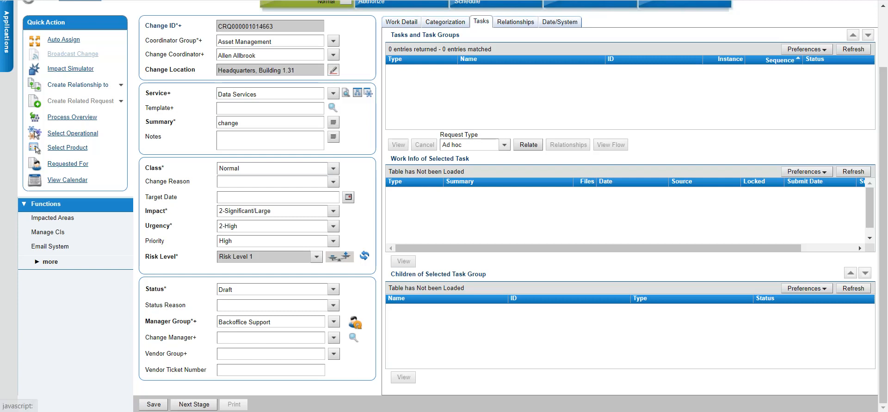
left_click(504, 145)
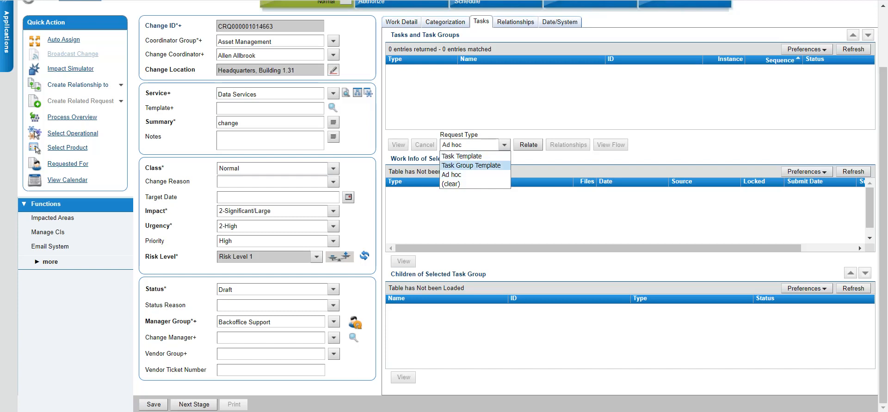
left_click(471, 166)
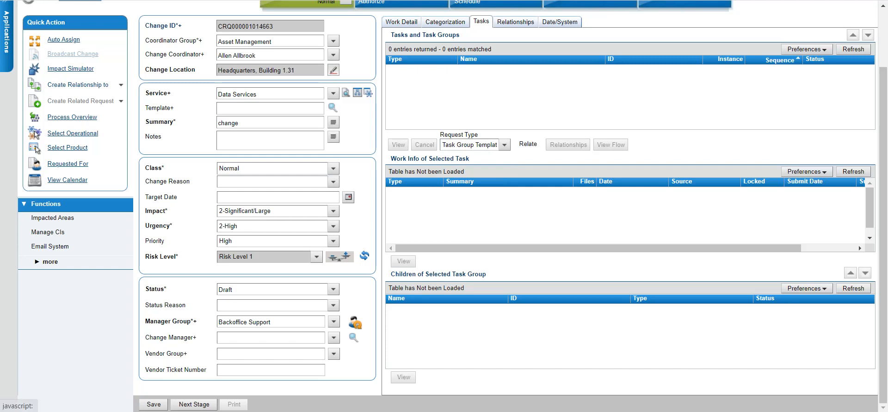
left_click(528, 143)
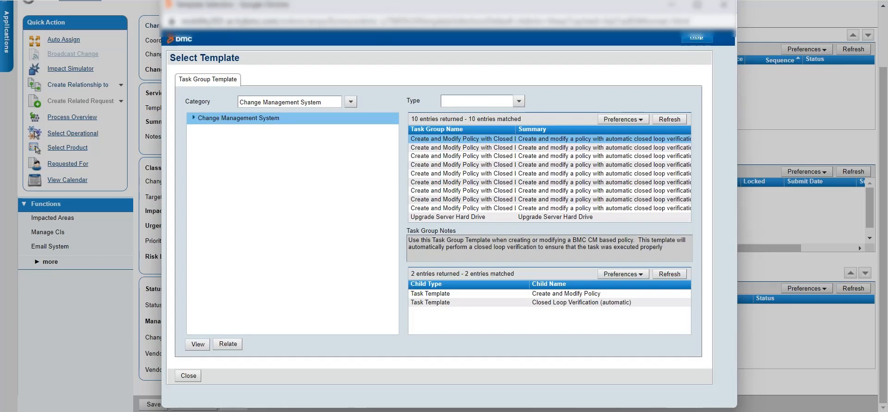
Step: Browse the BMC Configuration Management task group templates, select the third one, and close the selection without relating it
left_click(238, 118)
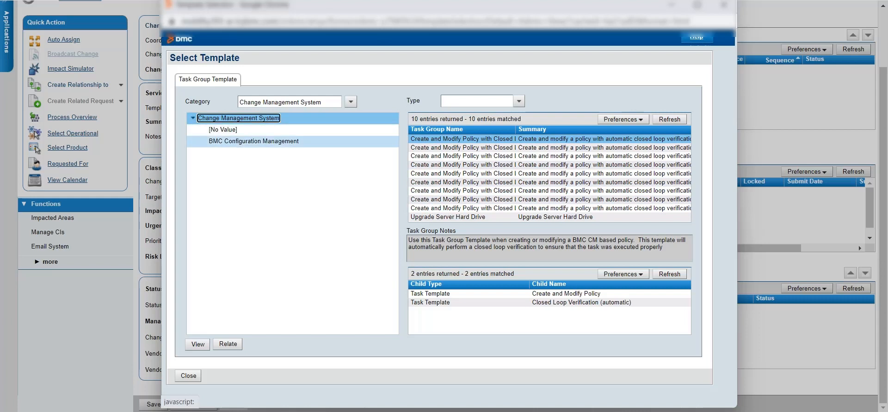
left_click(254, 141)
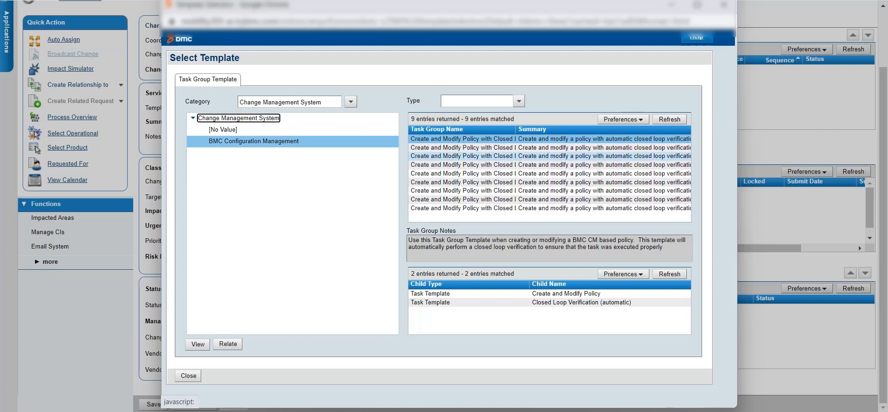
left_click(463, 156)
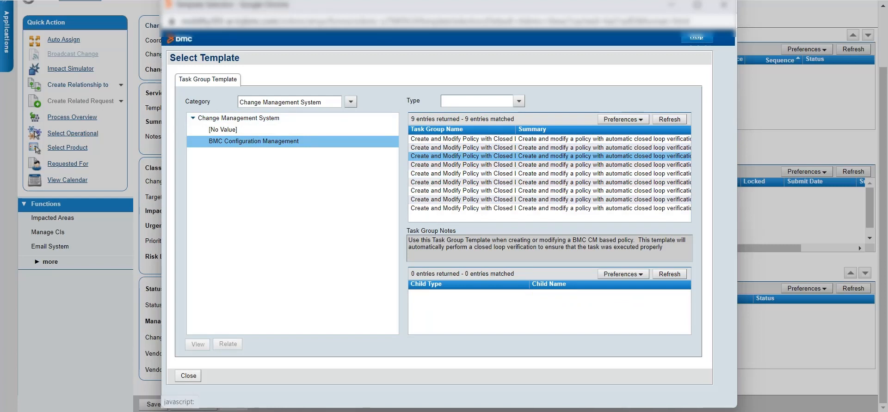
left_click(188, 376)
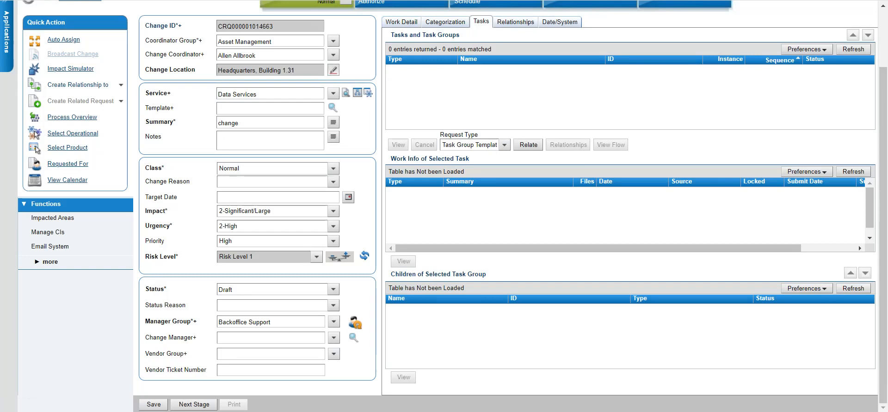
Step: Search for configuration items matching "Email" from the change's relationships
left_click(515, 22)
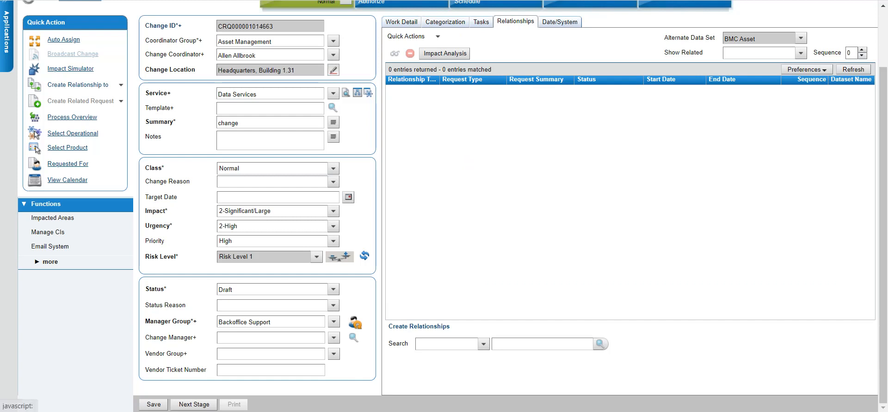
left_click(483, 344)
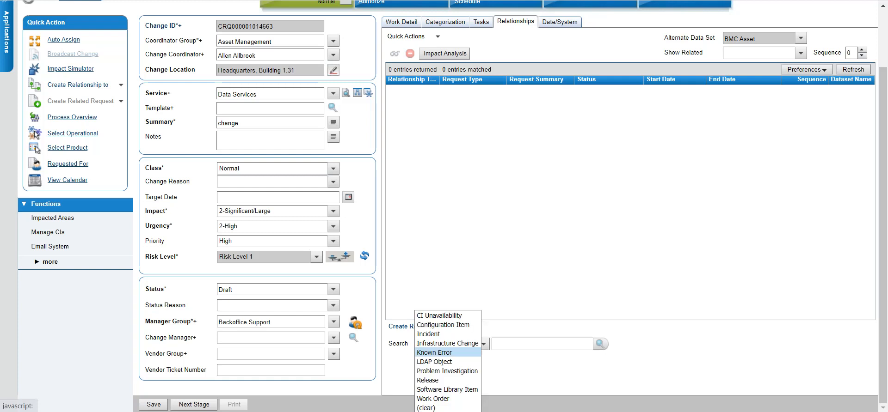
left_click(444, 324)
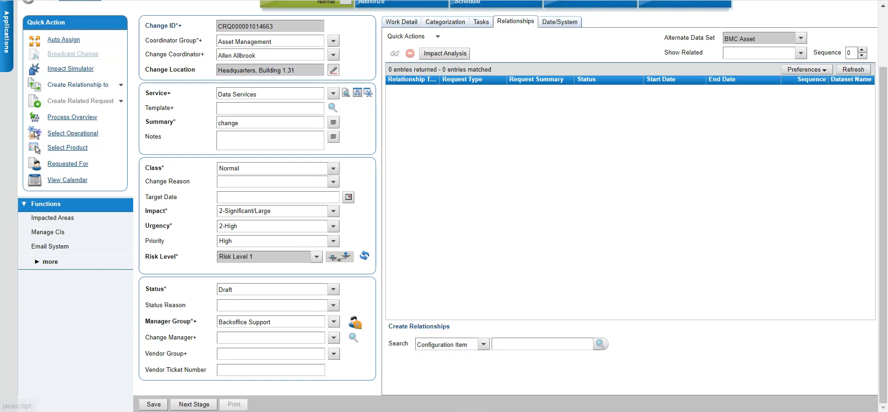
left_click(600, 343)
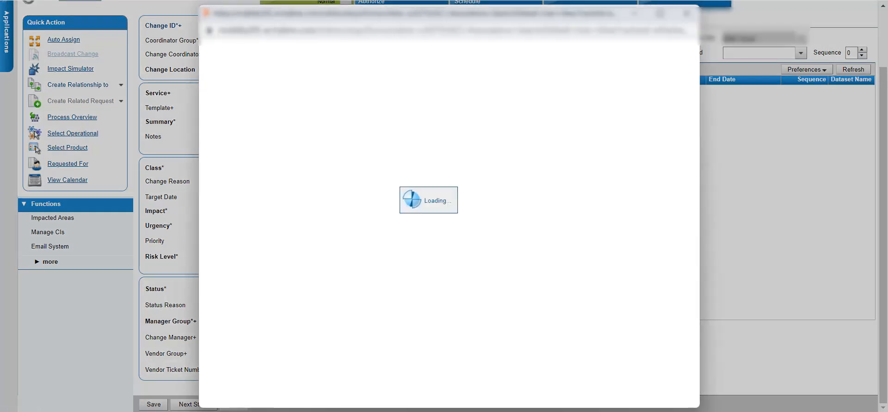
type("Email")
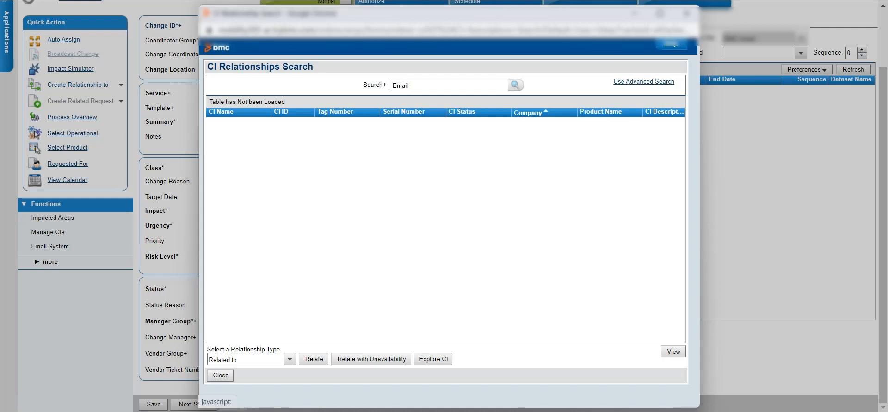
left_click(516, 85)
Step: Relate the Email configuration item to the change with relationship type Related to, and close the search
left_click_drag(357, 13, 465, 17)
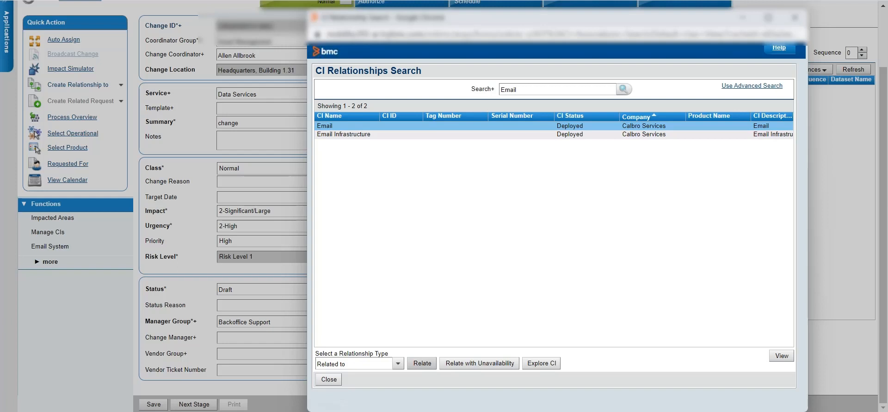
left_click(422, 364)
left_click(559, 264)
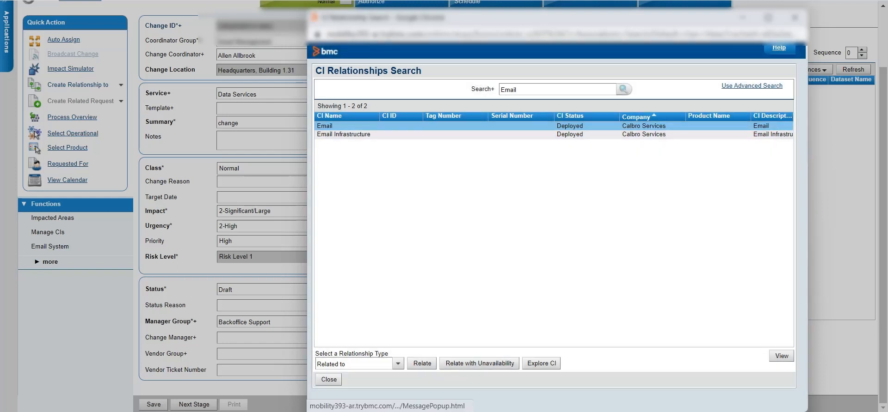
left_click(329, 380)
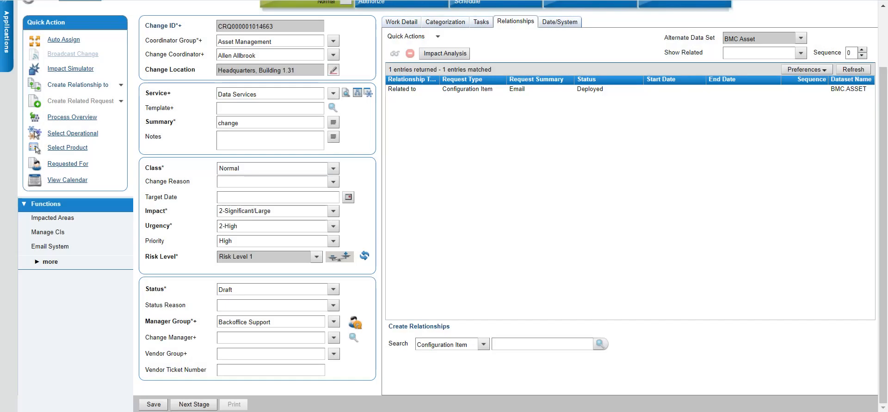
Step: Set the change's service to Email and save the change request
left_click(333, 93)
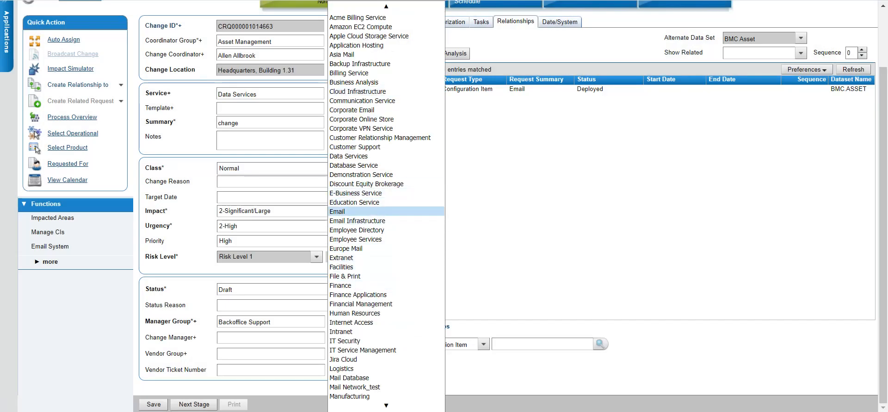
left_click(340, 211)
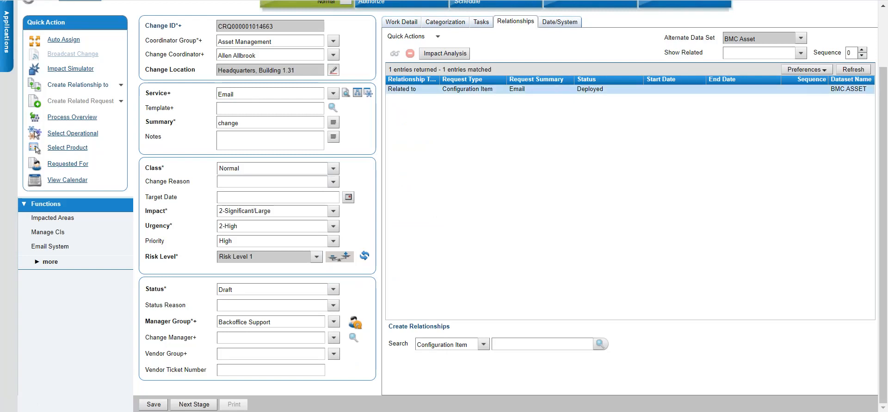
left_click(517, 89)
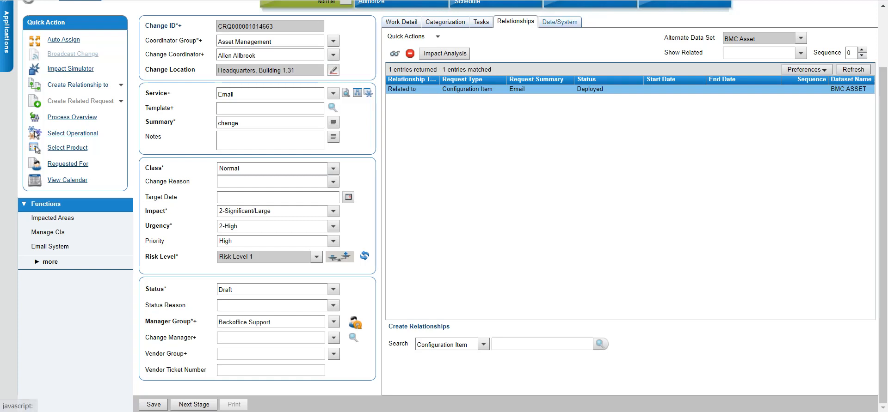
left_click(560, 22)
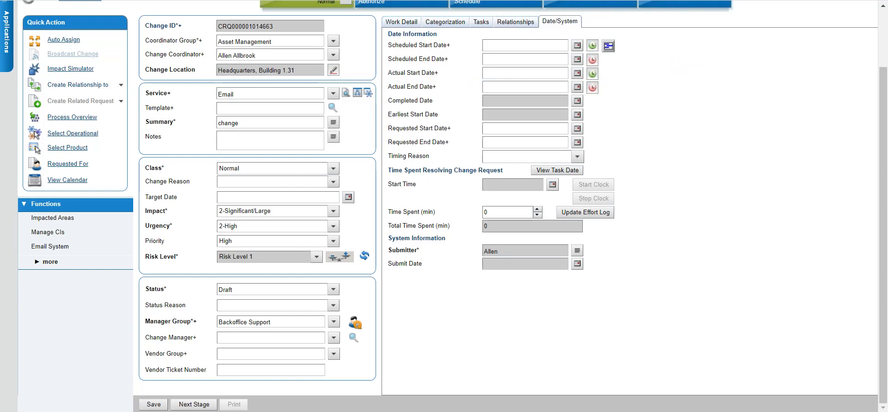
left_click(153, 405)
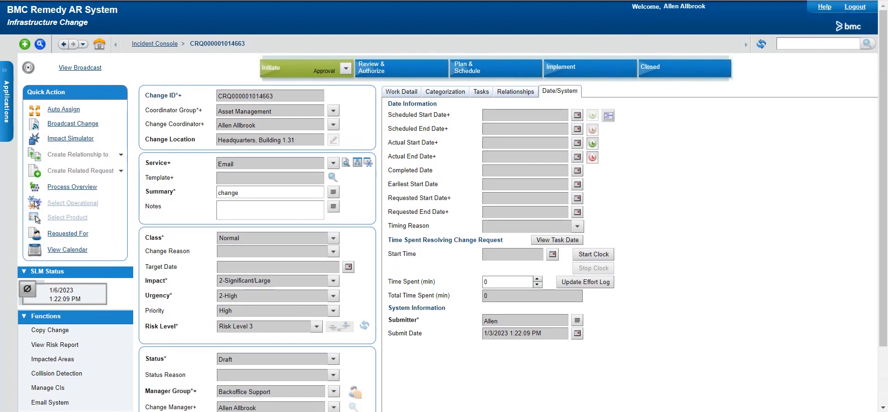
Step: Check the status flow of the Review phase in the approval process configuration and return to the change request
scroll(231, 290, "down", 2)
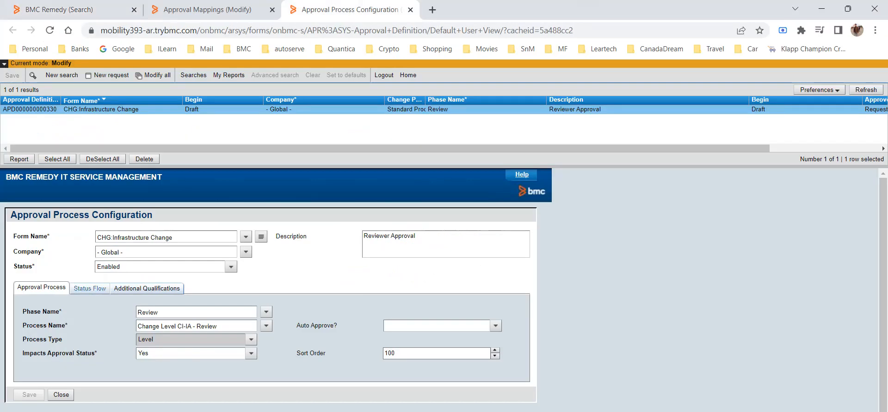
left_click(90, 288)
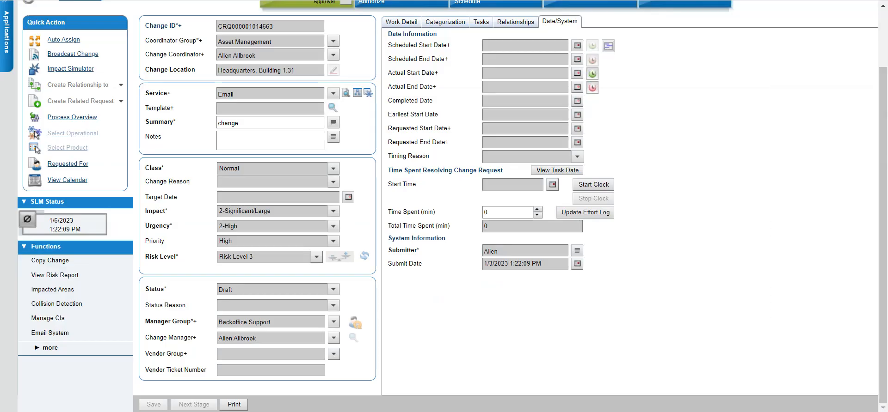
scroll(444, 206, "up", 2)
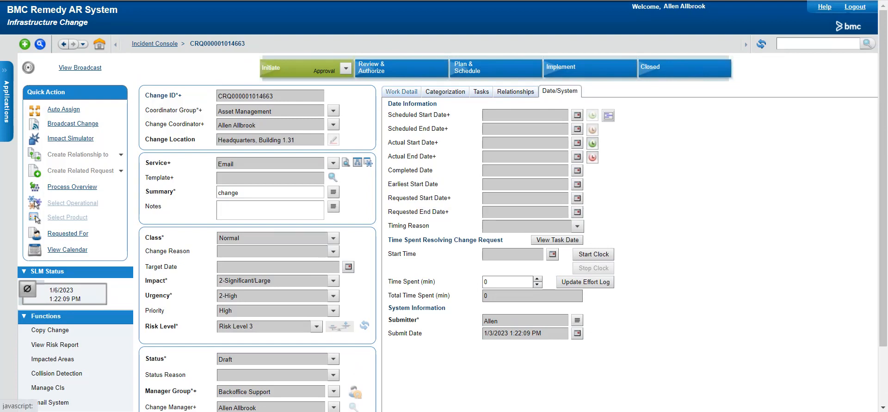
Step: Examine the change's work details and the pending approver entry for the Review phase
left_click(402, 91)
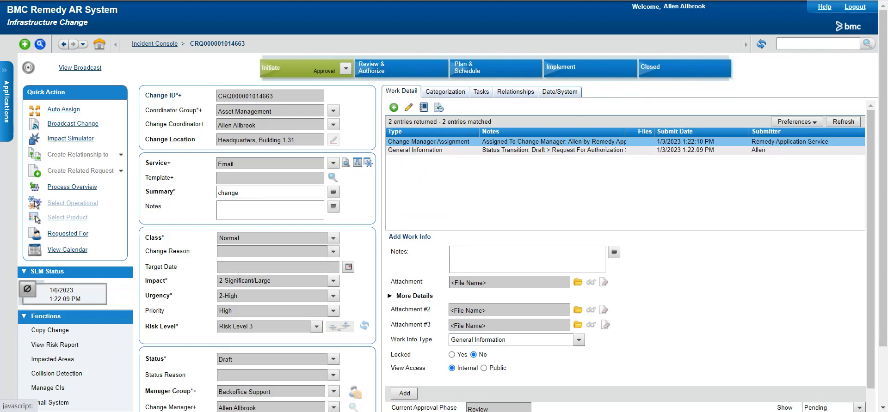
scroll(624, 254, "down", 3)
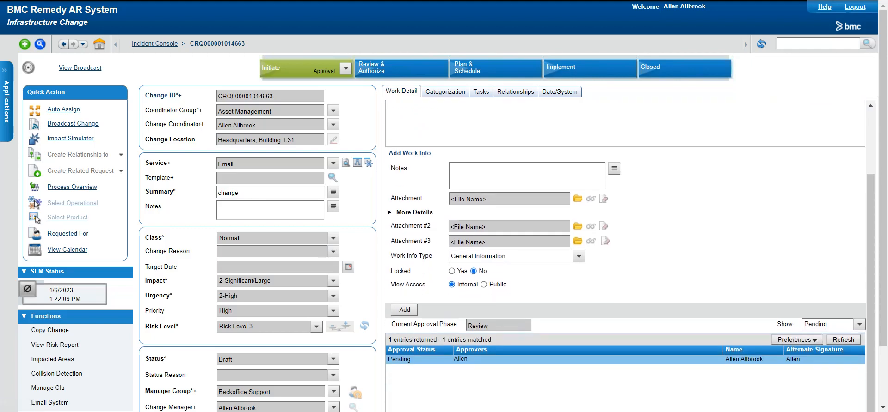
left_click(470, 360)
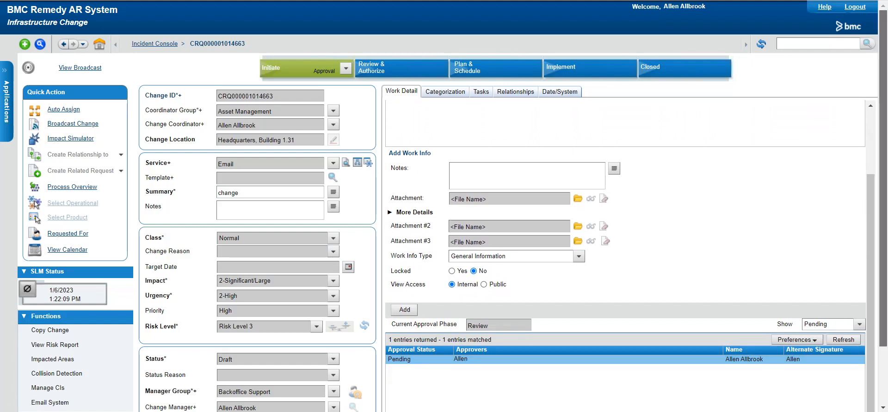
scroll(443, 206, "down", 3)
left_click(625, 291)
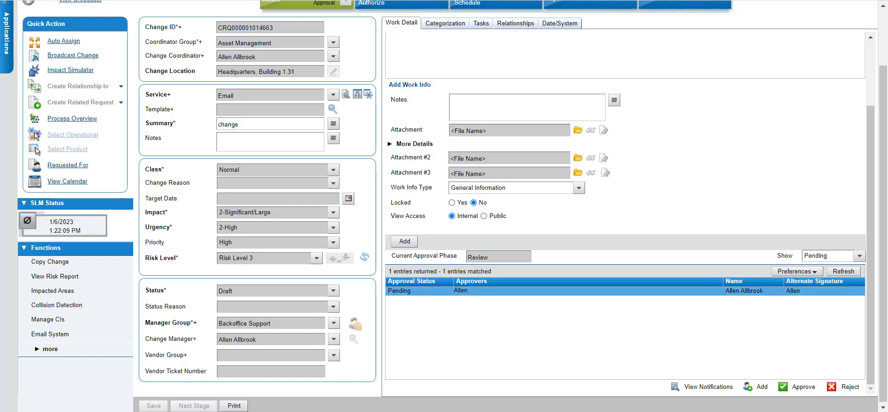
scroll(444, 206, "up", 3)
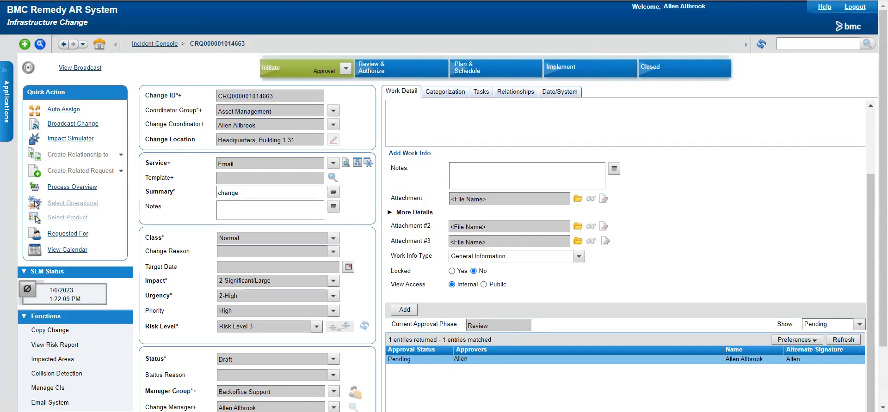
scroll(443, 206, "down", 3)
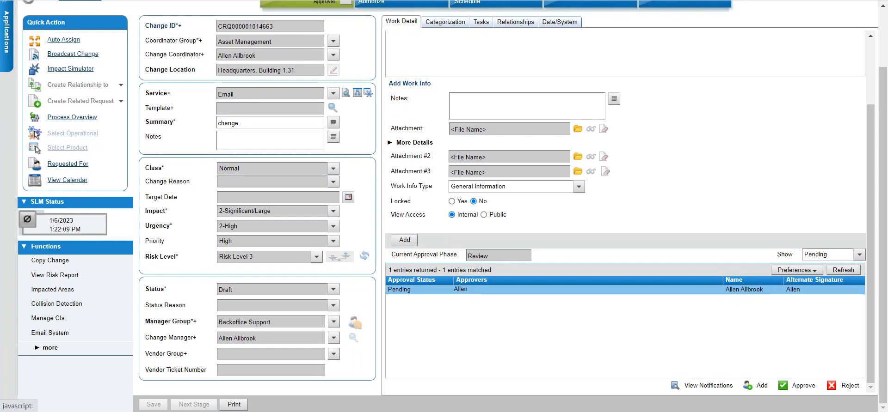
Step: Approve the pending Review-phase entry and advance the change to the Plan & Schedule stage
left_click(555, 289)
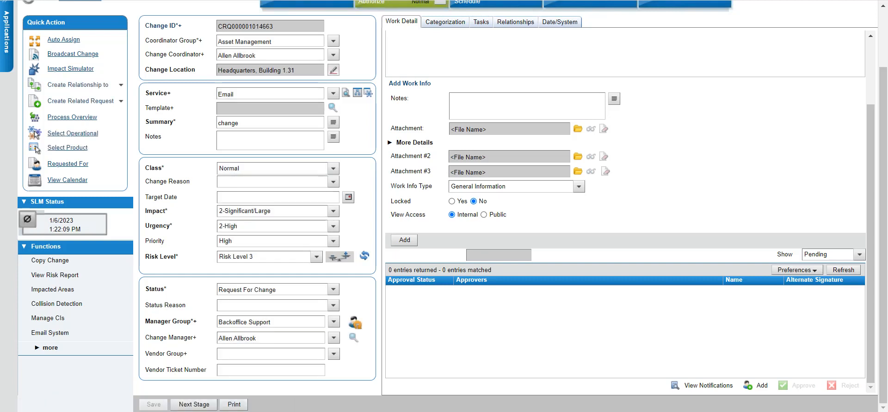
scroll(444, 208, "up", 2)
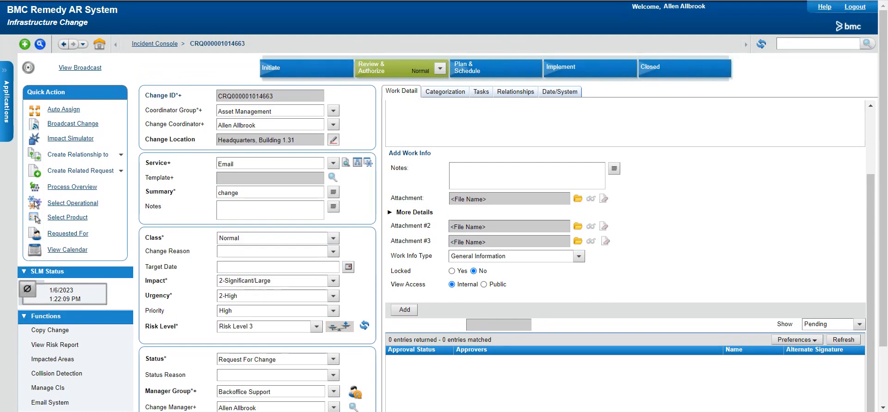
scroll(444, 208, "down", 2)
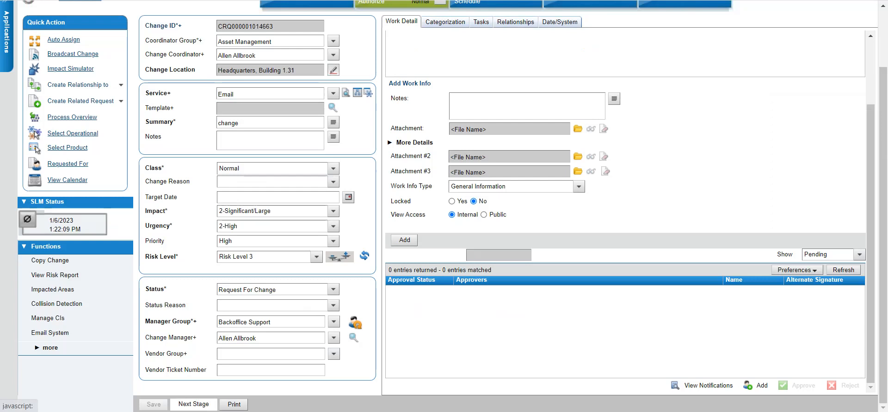
left_click(194, 405)
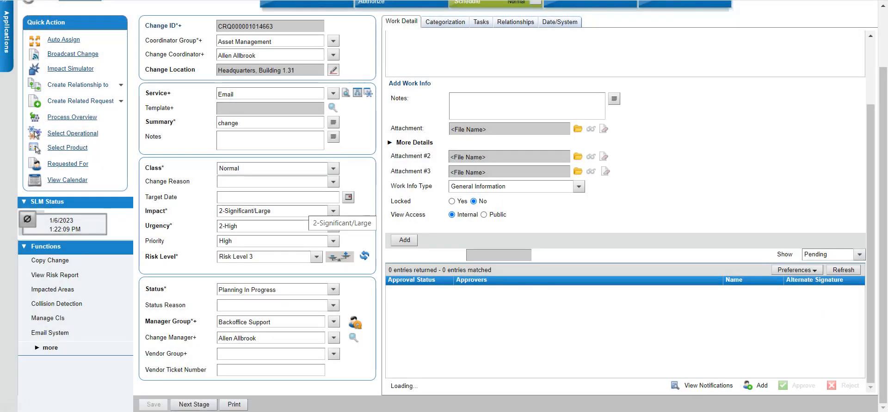
Step: Set the change's scheduled start date to 1/5/2023 12:00:00 AM
scroll(443, 206, "up", 2)
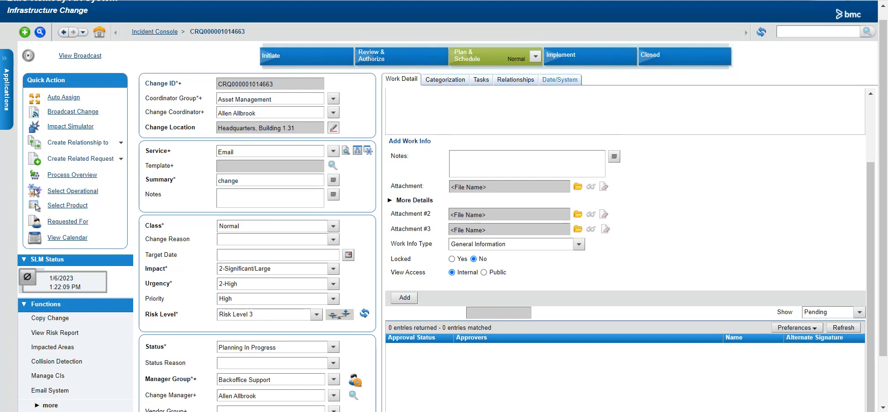
left_click(560, 80)
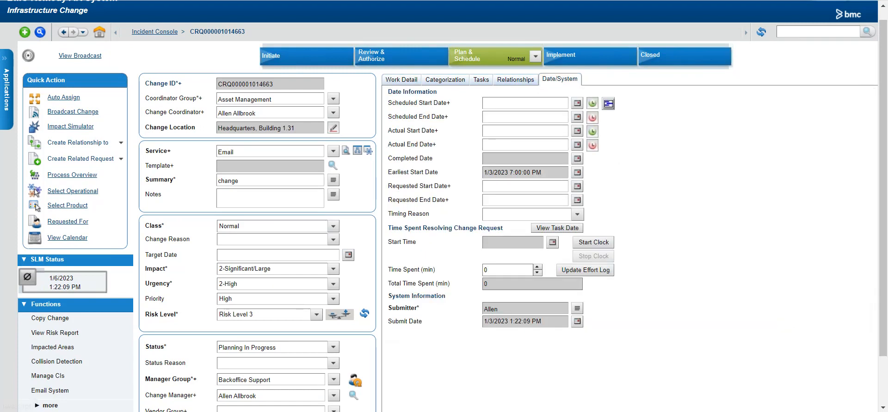
scroll(444, 206, "down", 3)
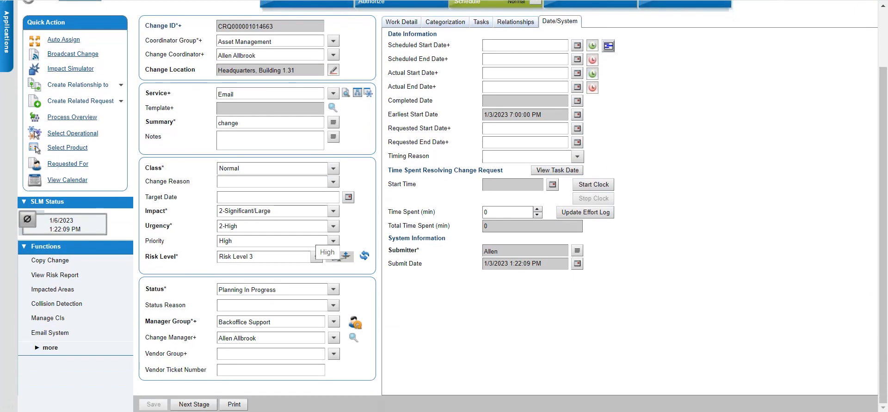
scroll(333, 254, "up", 3)
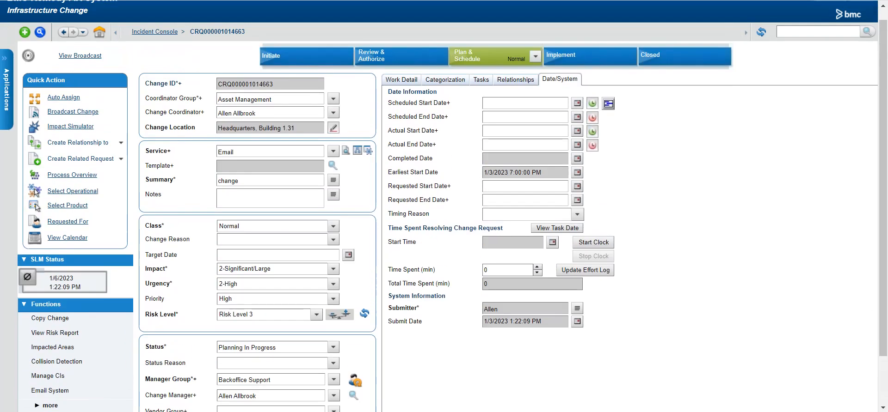
left_click(577, 103)
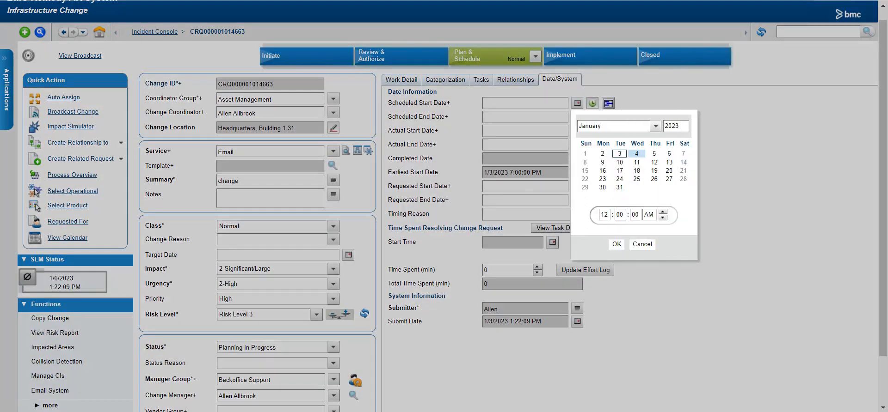
left_click(653, 154)
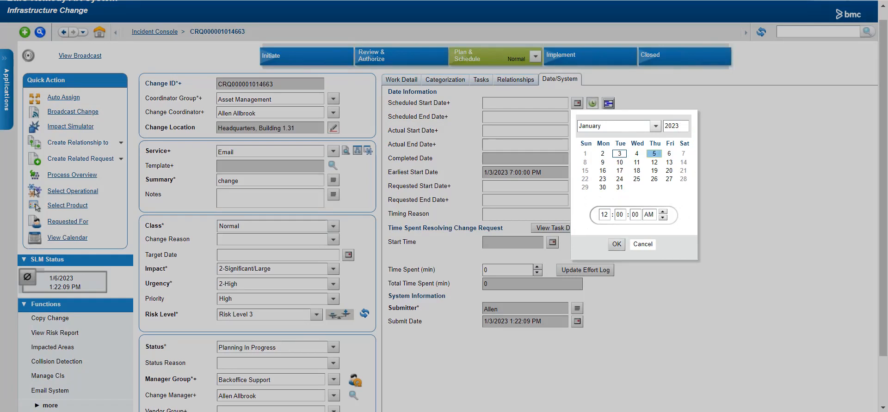
left_click(616, 244)
Step: Set the change's scheduled end date to 1/7/2023 12:00:00 AM
left_click(577, 117)
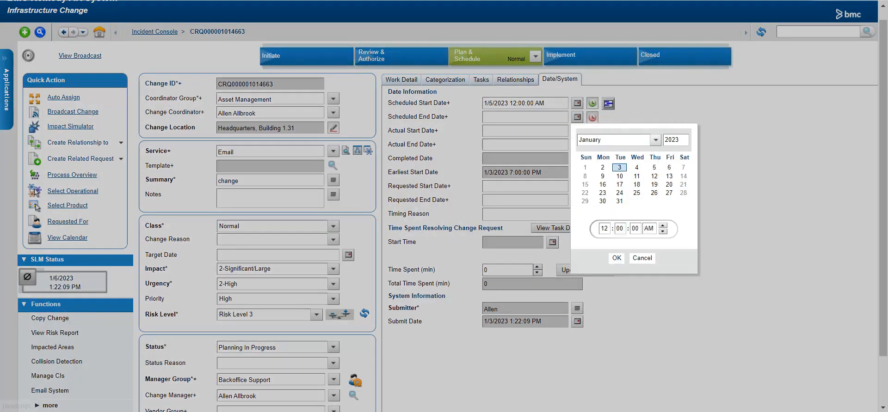
left_click(683, 168)
left_click(617, 258)
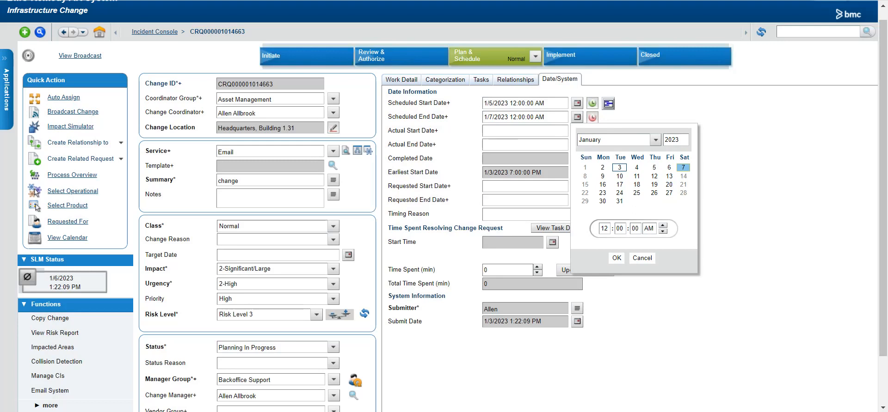
scroll(443, 206, "down", 2)
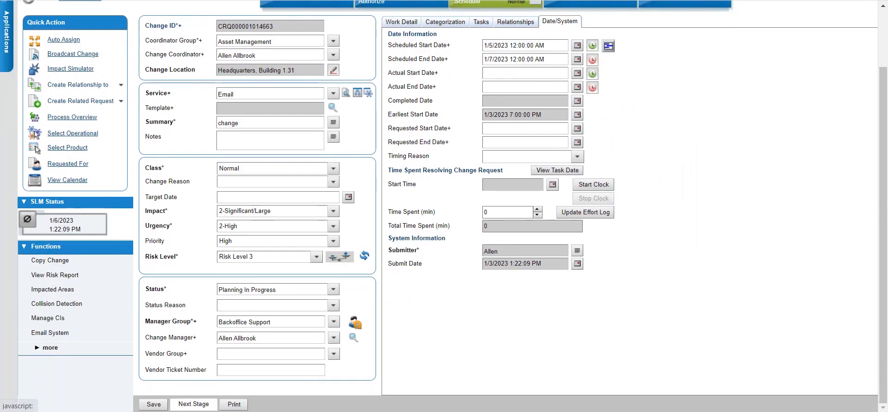
Step: Advance the change through the Scheduled For Approval and Scheduled statuses into the Implement stage
left_click(193, 405)
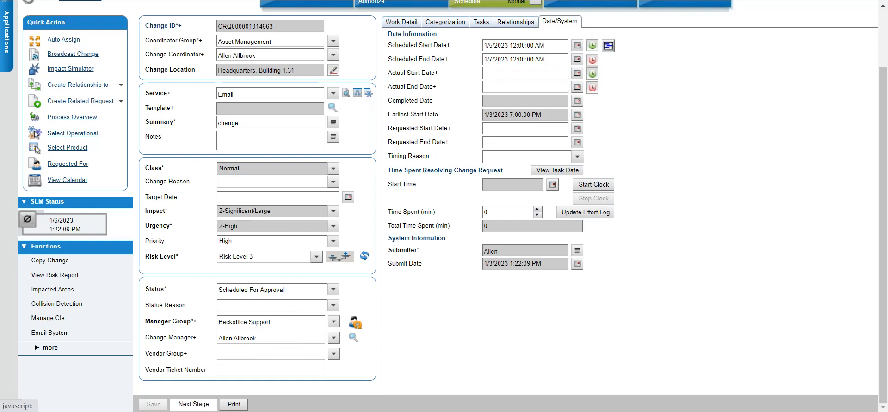
left_click(194, 404)
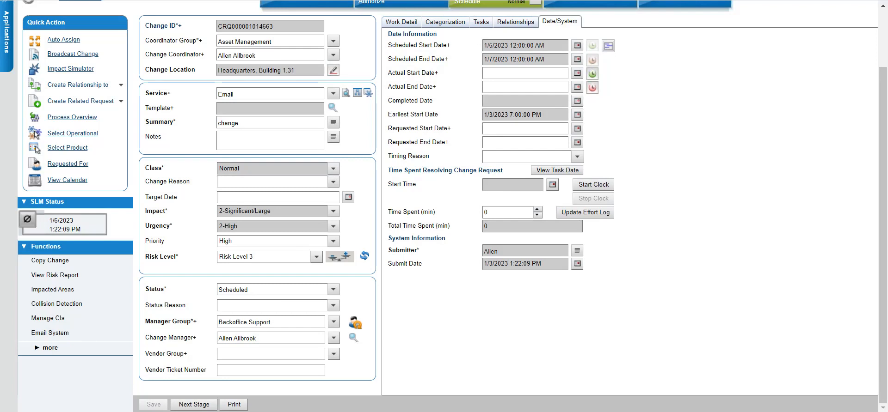
scroll(443, 206, "up", 2)
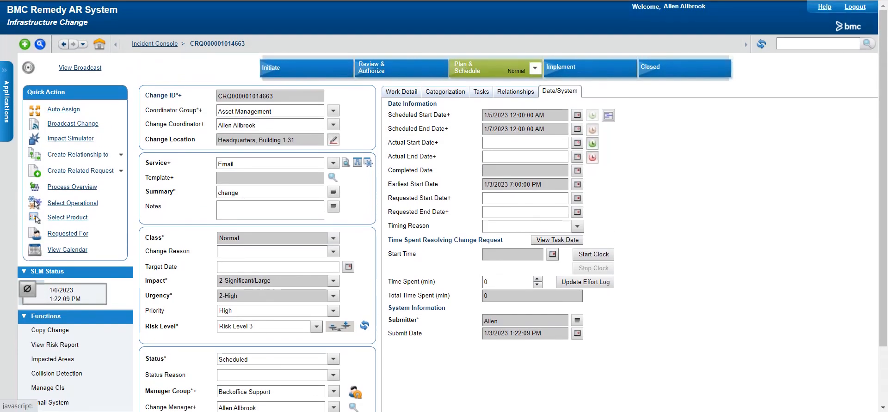
left_click(535, 68)
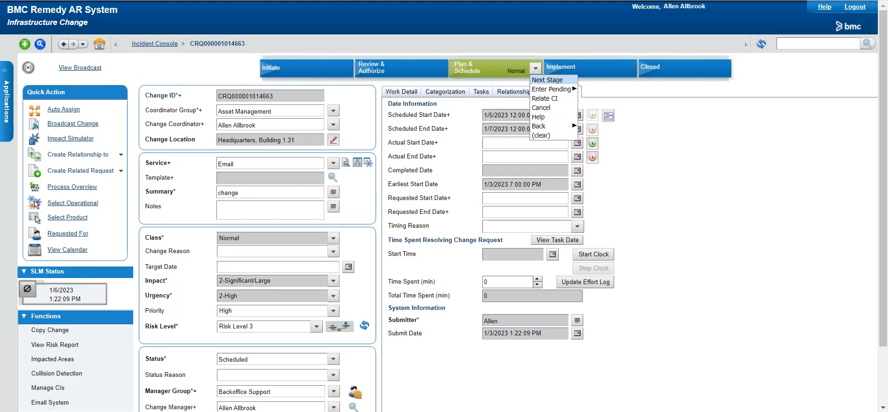
left_click(547, 80)
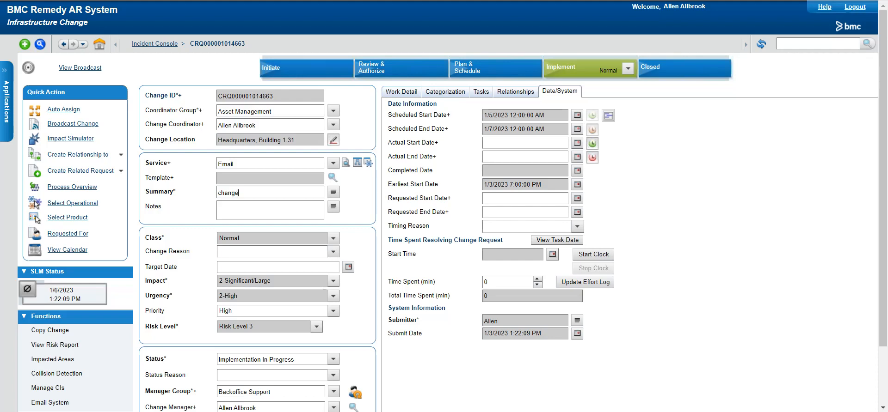
scroll(444, 206, "down", 3)
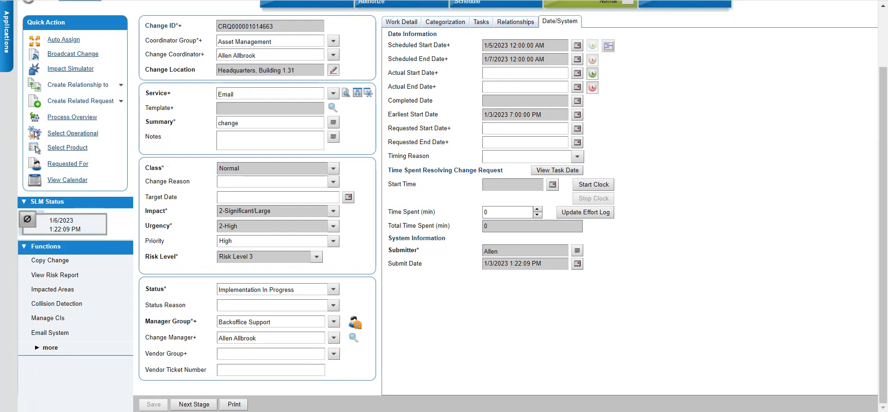
scroll(444, 206, "up", 3)
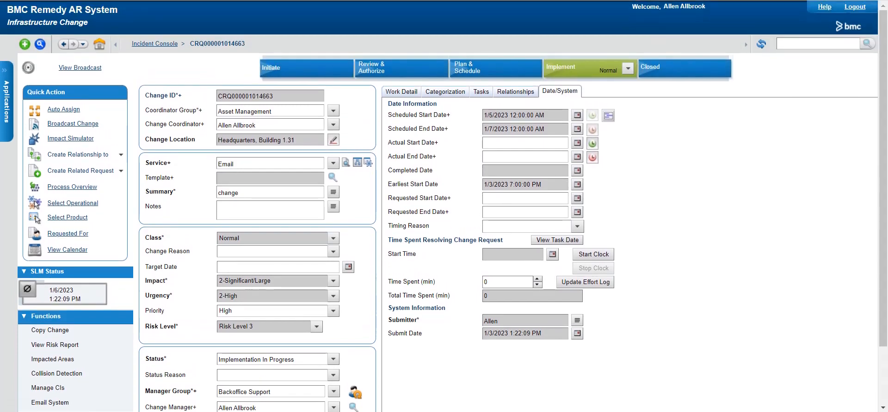
scroll(444, 206, "down", 3)
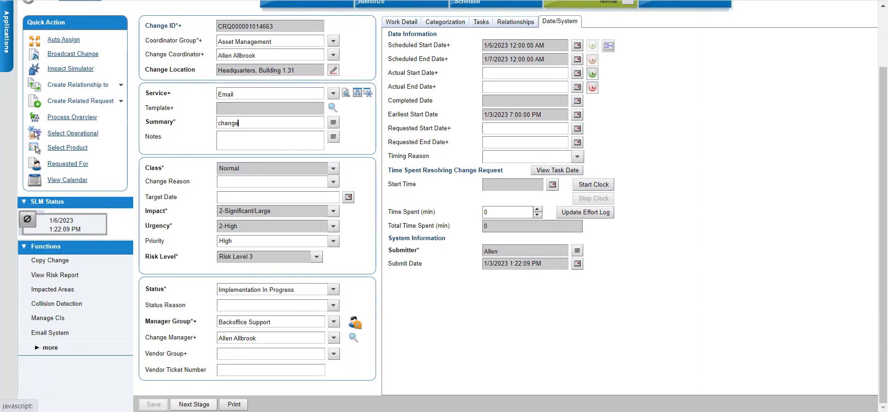
scroll(444, 206, "up", 2)
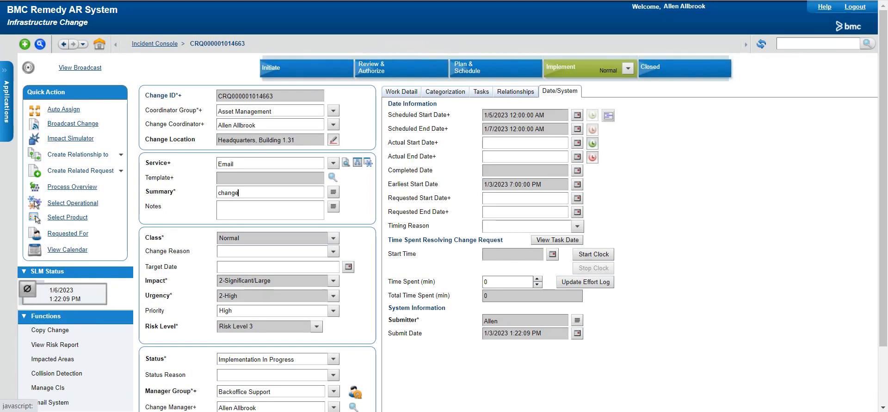
left_click(577, 143)
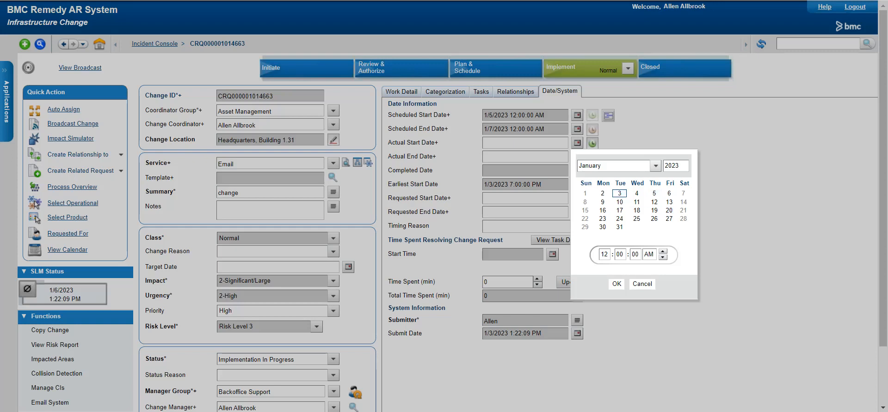
left_click(642, 284)
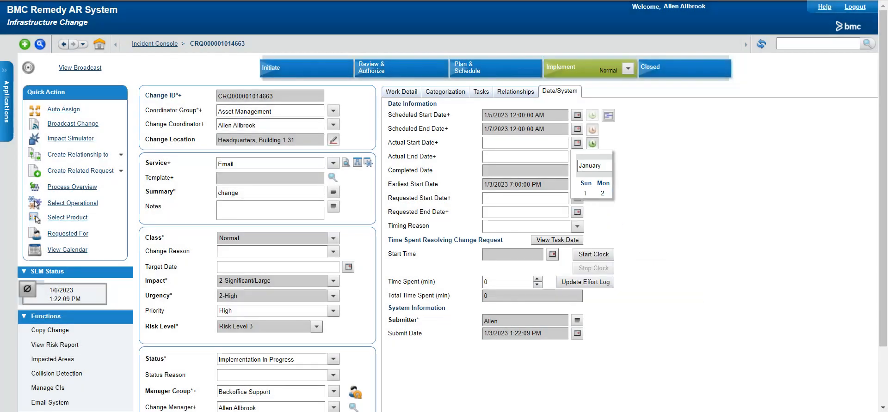
scroll(443, 206, "down", 3)
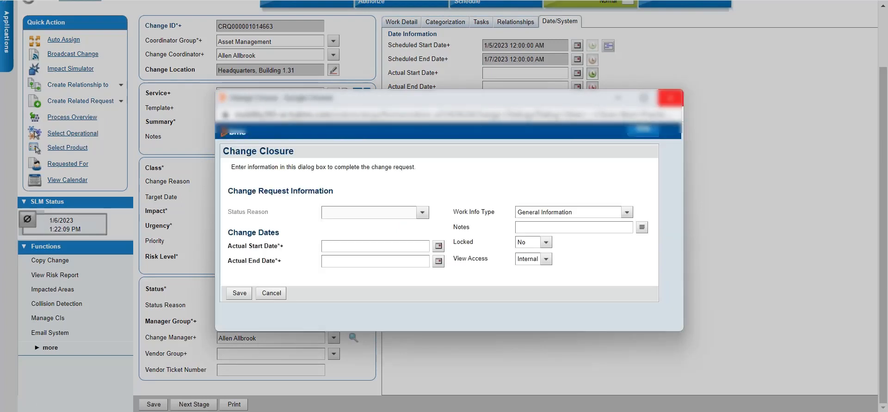
left_click(670, 97)
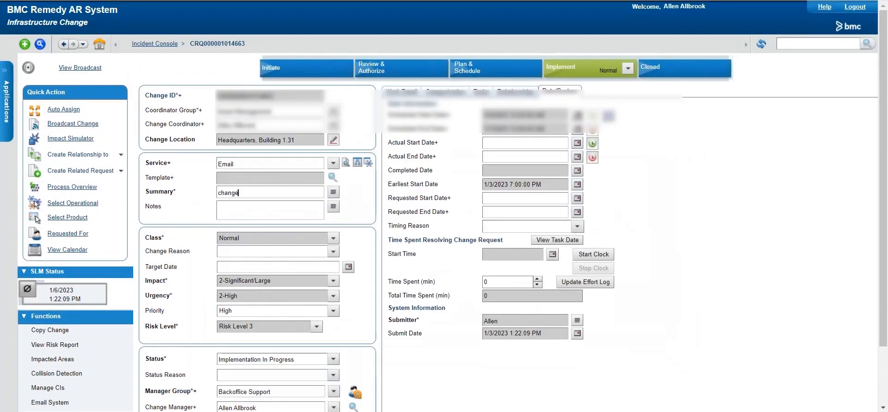
Step: Set the actual start date to 1/5/2023 12:00:00 AM and actual end date to 1/7/2023 12:00:00 AM, and advance the change to Completed
left_click(577, 142)
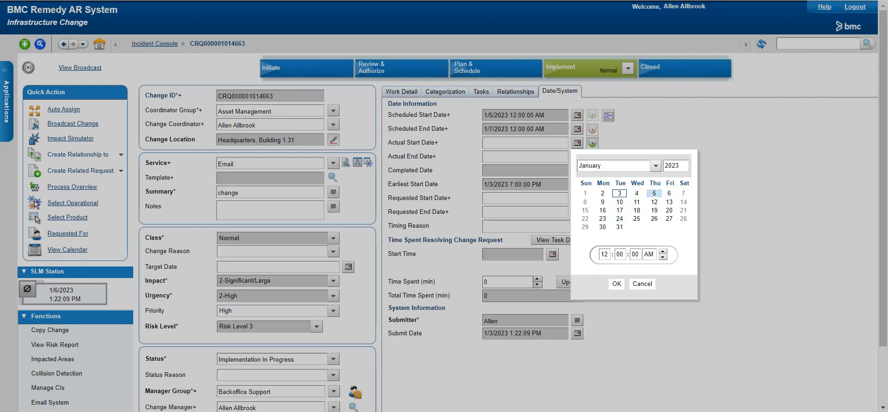
left_click(654, 193)
left_click(616, 284)
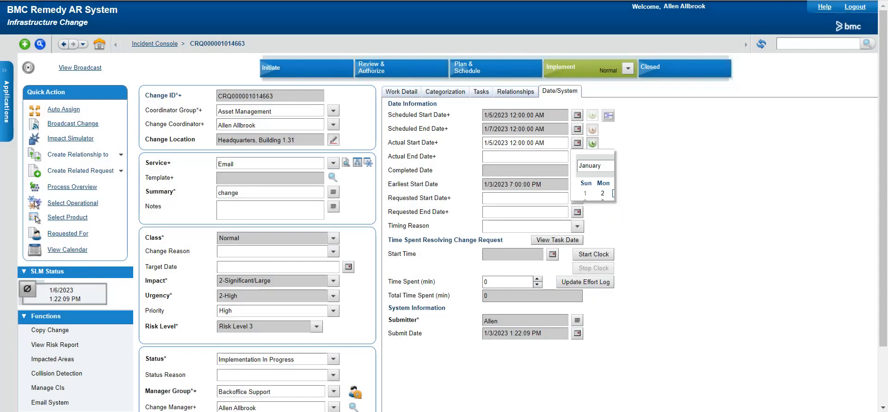
left_click(577, 156)
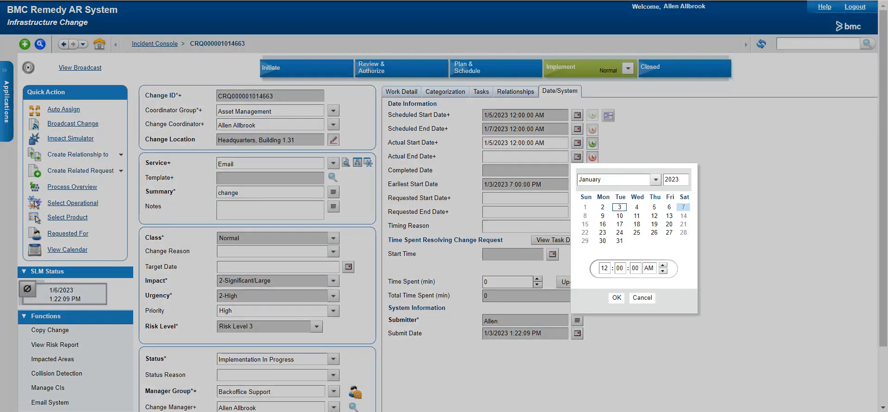
left_click(616, 298)
scroll(444, 206, "down", 3)
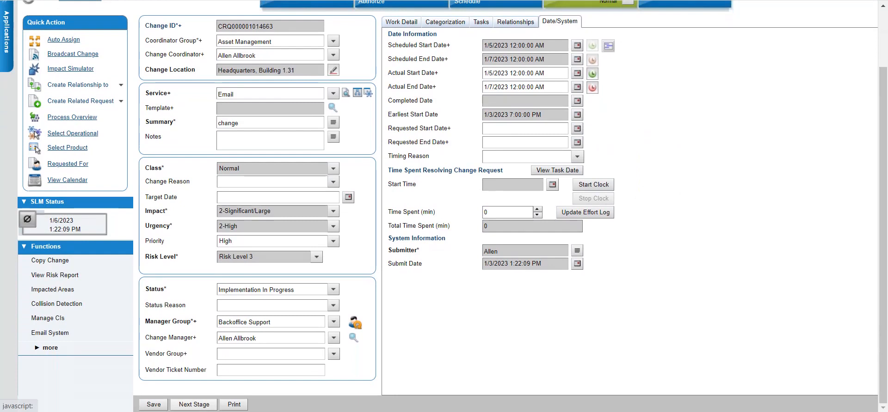
left_click(194, 404)
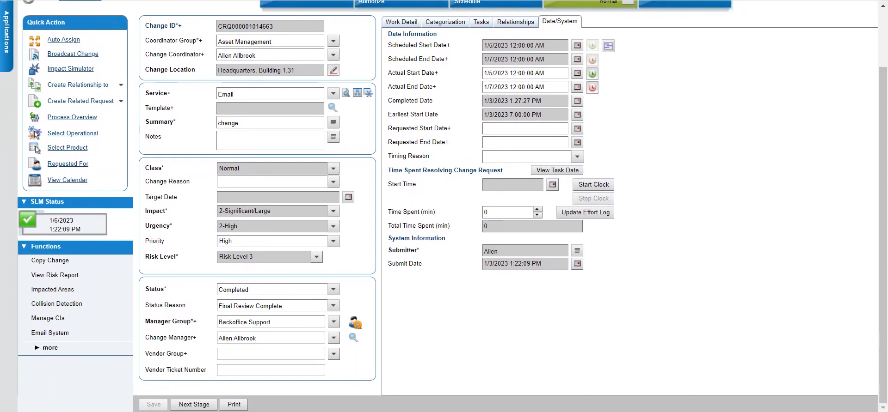
Step: Examine the Status Reason options available for the completed change without selecting a different one
left_click(238, 122)
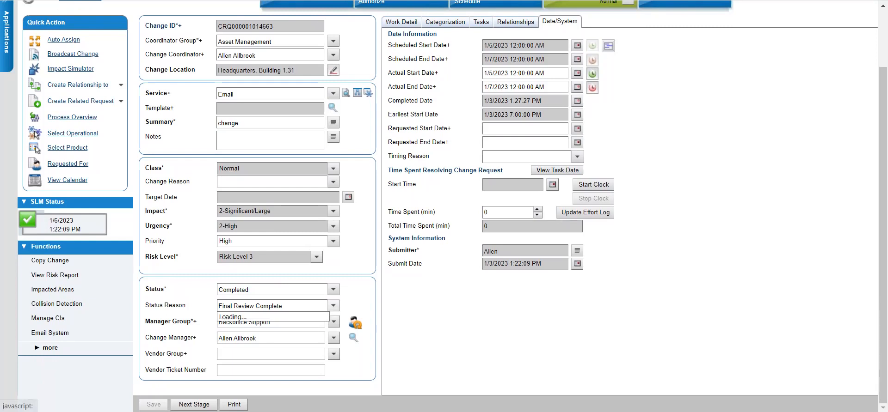
left_click(333, 306)
key("Down")
key("Down")
key("Down")
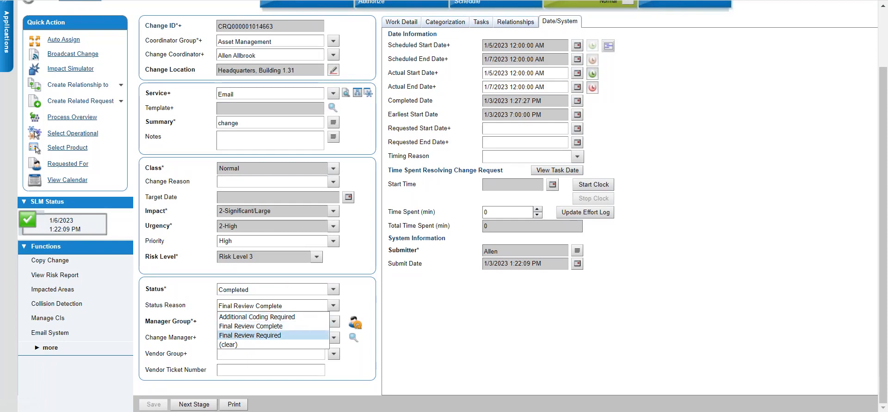
key("Escape")
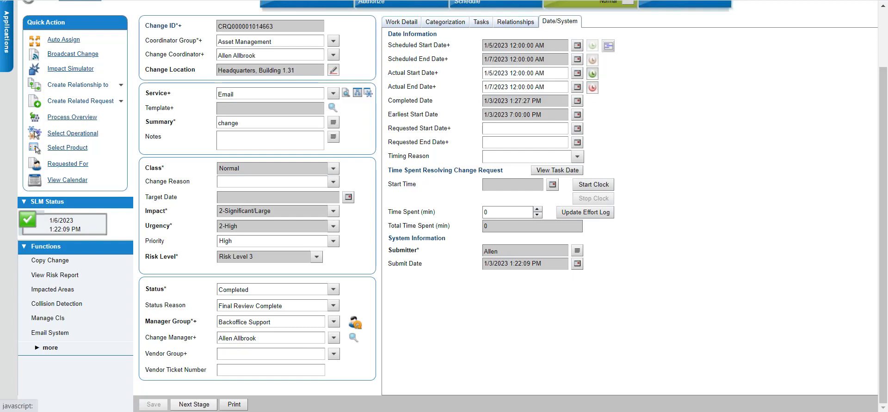
Step: Advance the completed change to the Closed stage and review its final status and dates
left_click(194, 404)
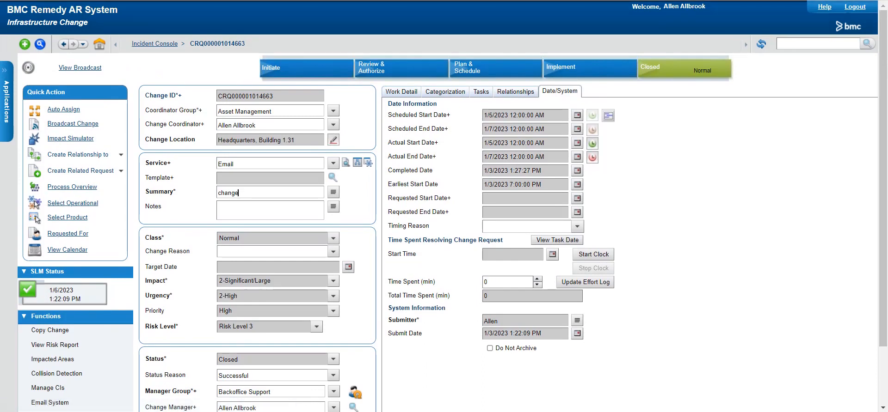
scroll(444, 231, "down", 3)
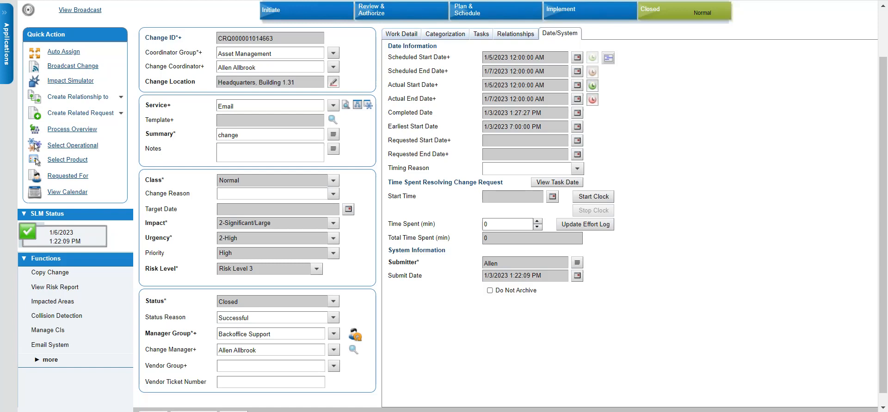
scroll(444, 206, "up", 1)
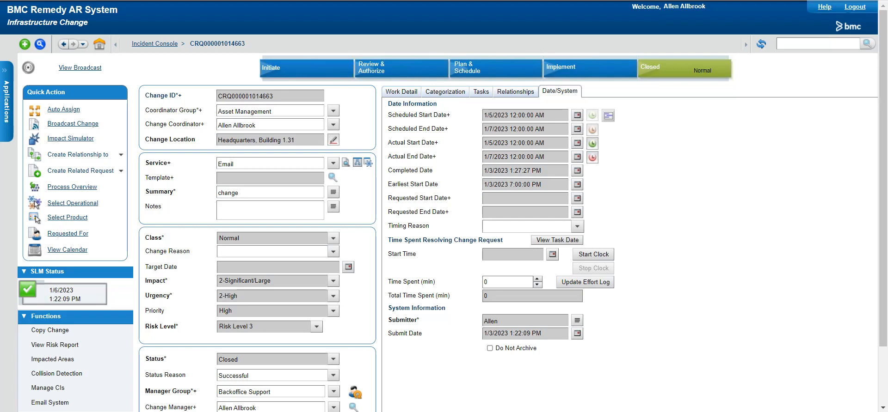
scroll(444, 206, "down", 1)
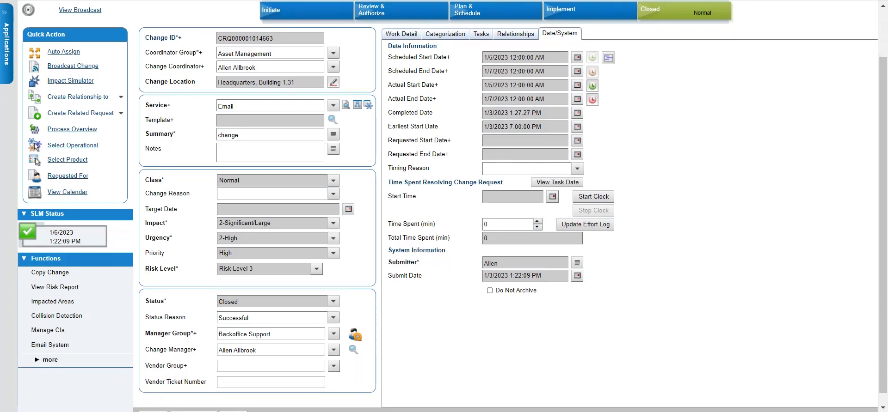